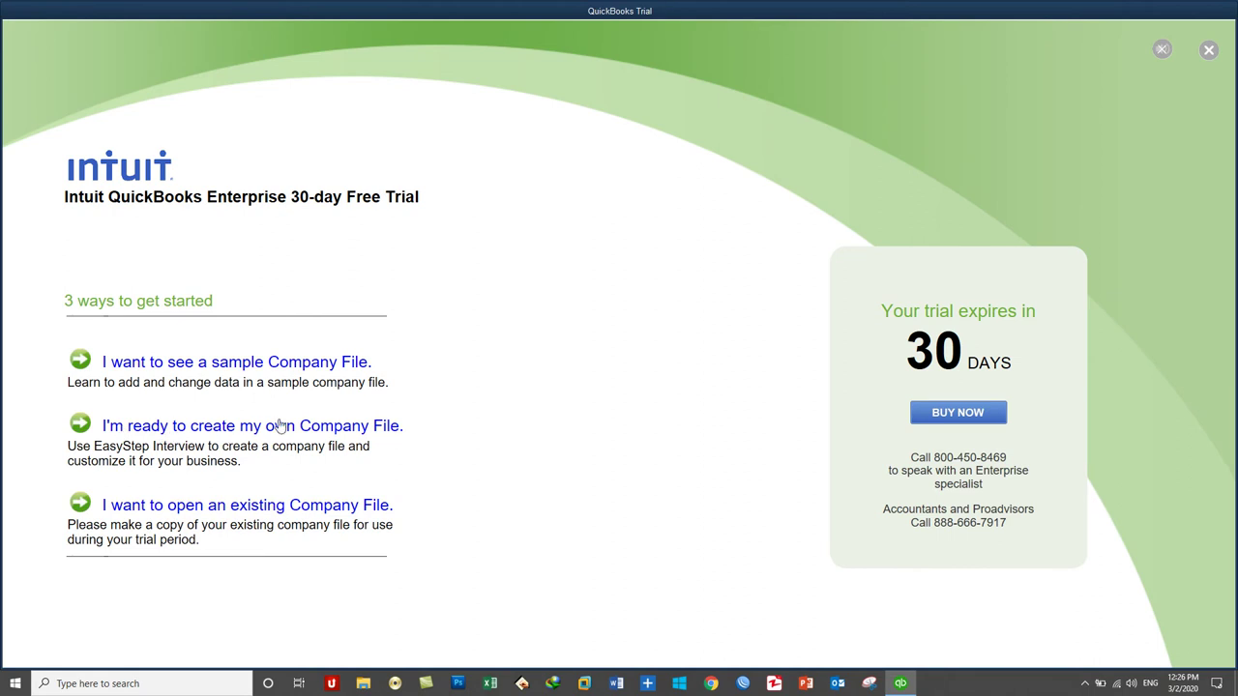
Step: Choose "I'm ready to create my own Company File" to open QuickBooks Desktop Setup
left_click(279, 426)
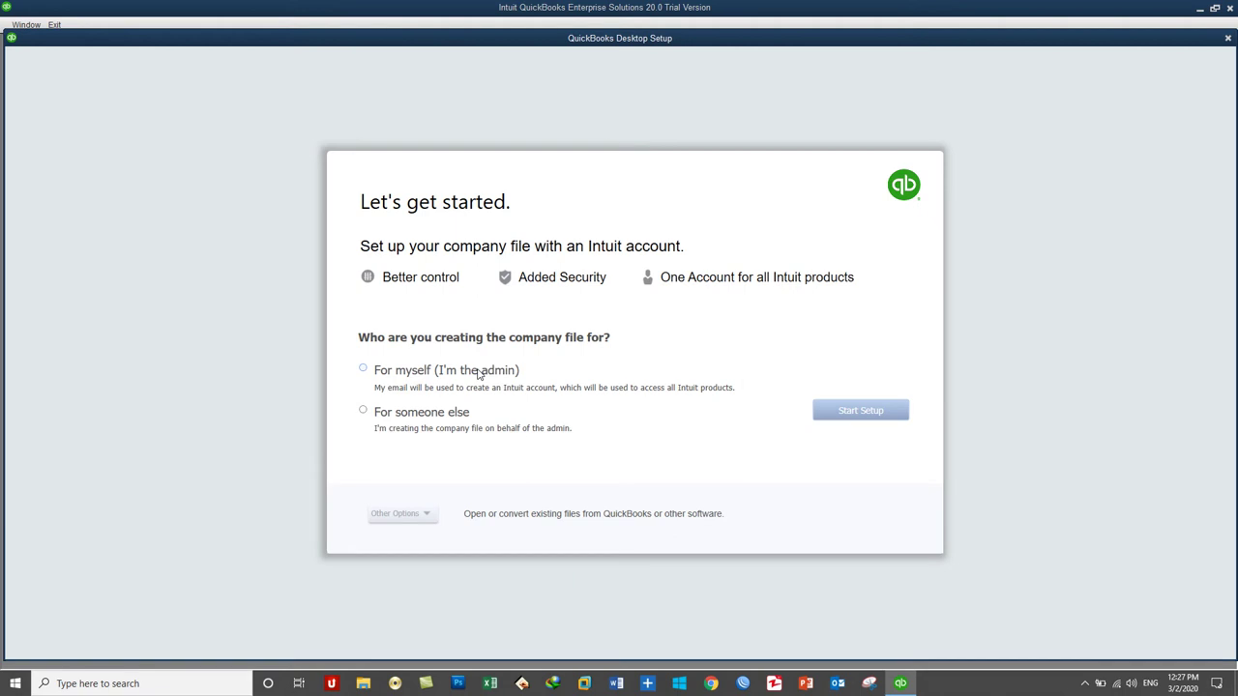
Step: Select "For myself (I'm the admin)" and expand the Other Options list
left_click(442, 420)
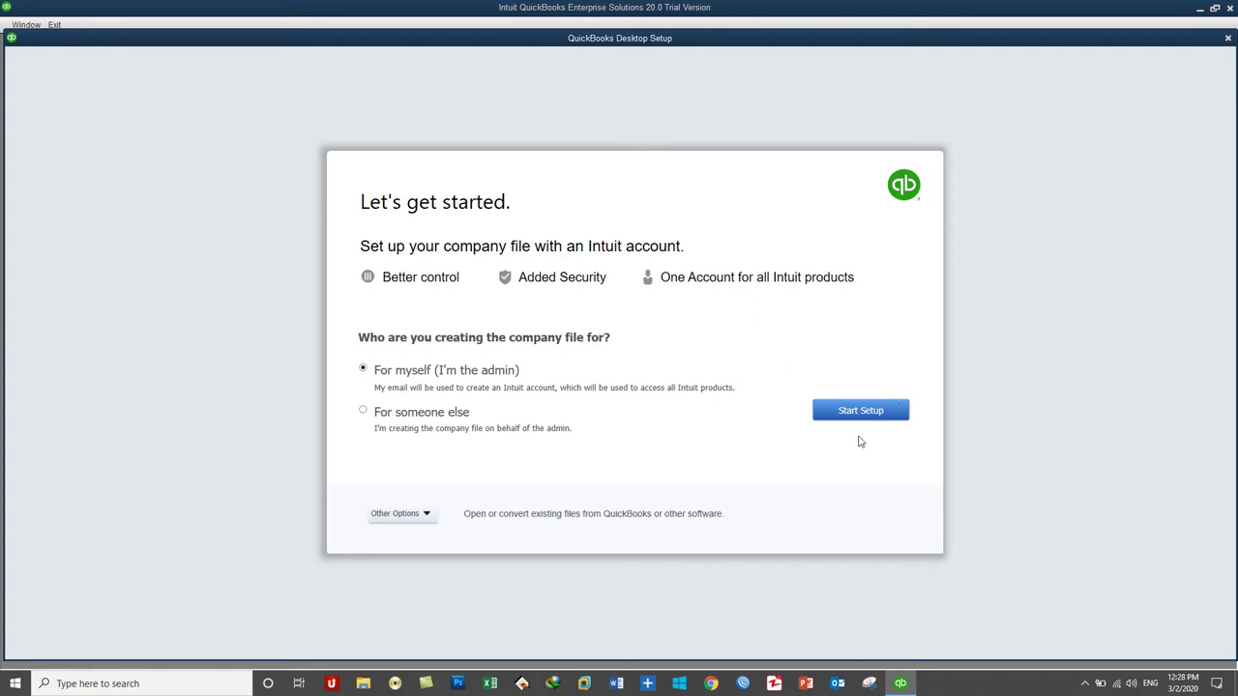
left_click(422, 522)
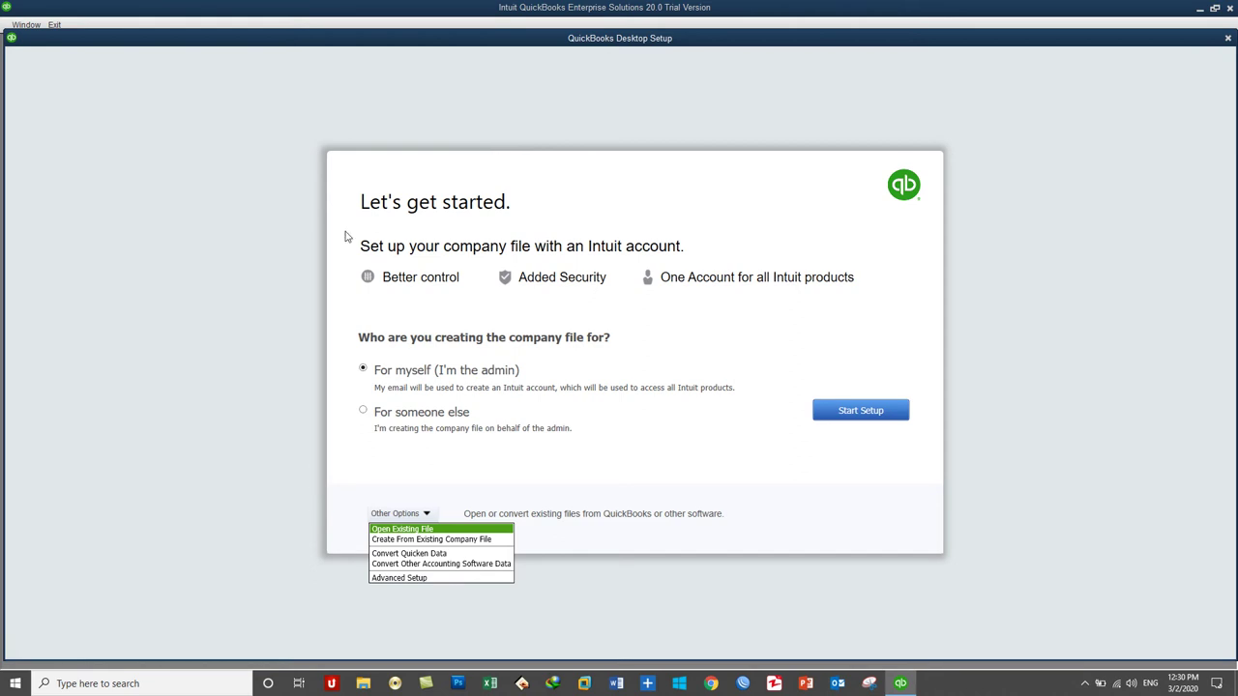
Step: Dismiss the Other Options list and start the company setup
left_click(774, 469)
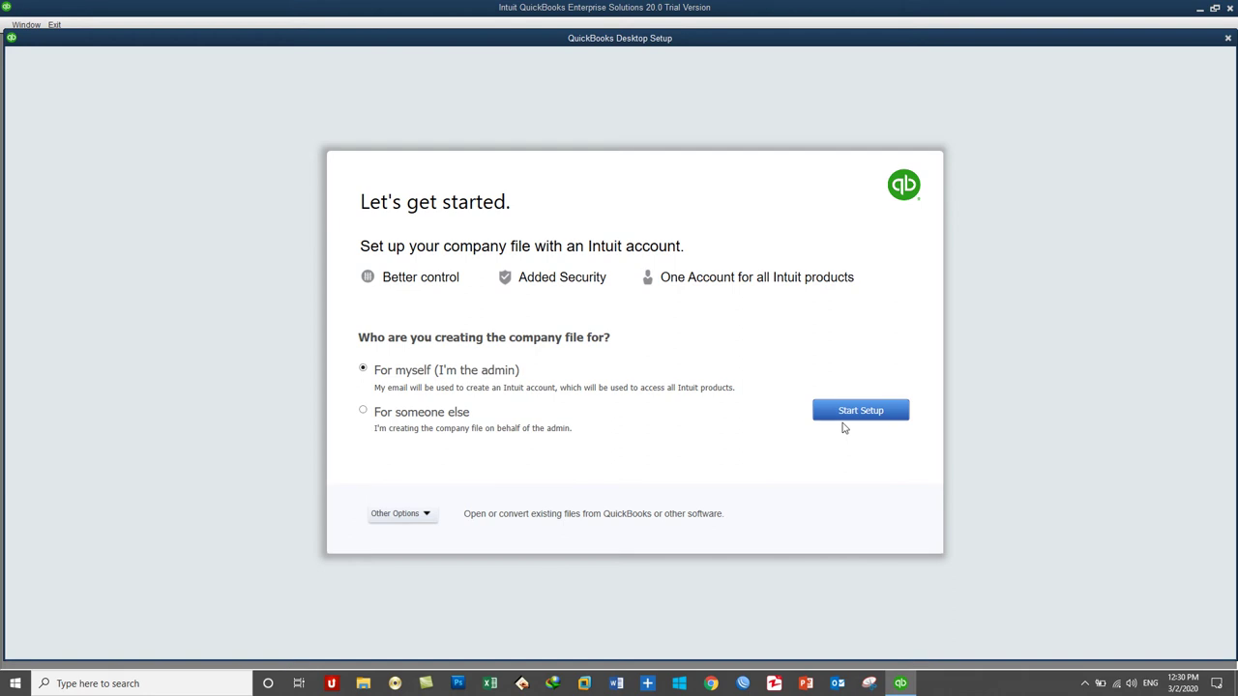
left_click(845, 412)
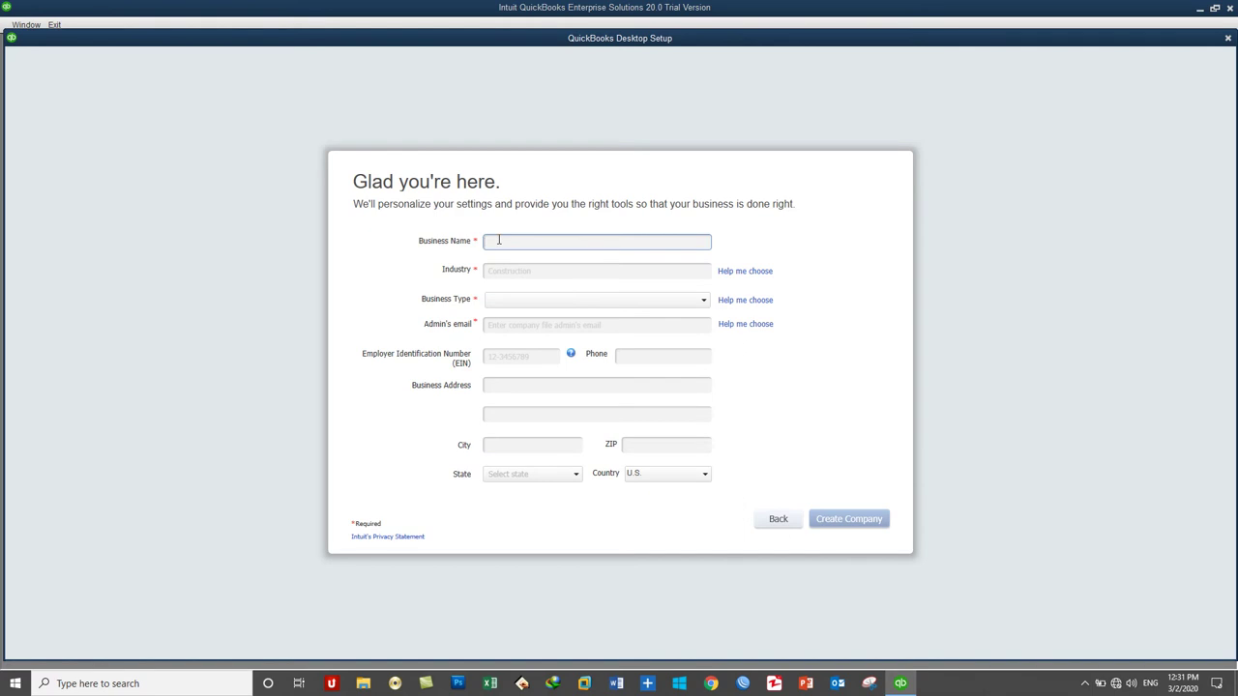
Step: Enter the company's business name and set Industry to Wholesale Distribution and Sales
type("IT")
type(" Service P")
type("rovider")
type(" Company")
type("Saifzada")
left_click(519, 272)
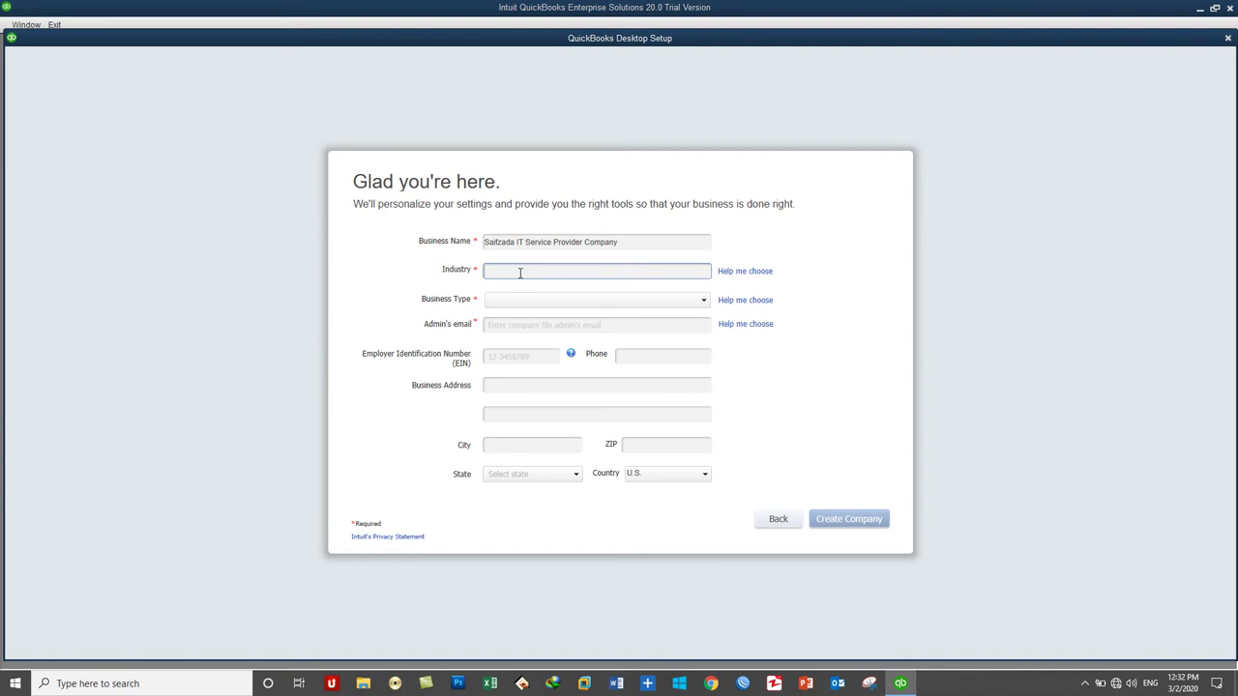
type("W")
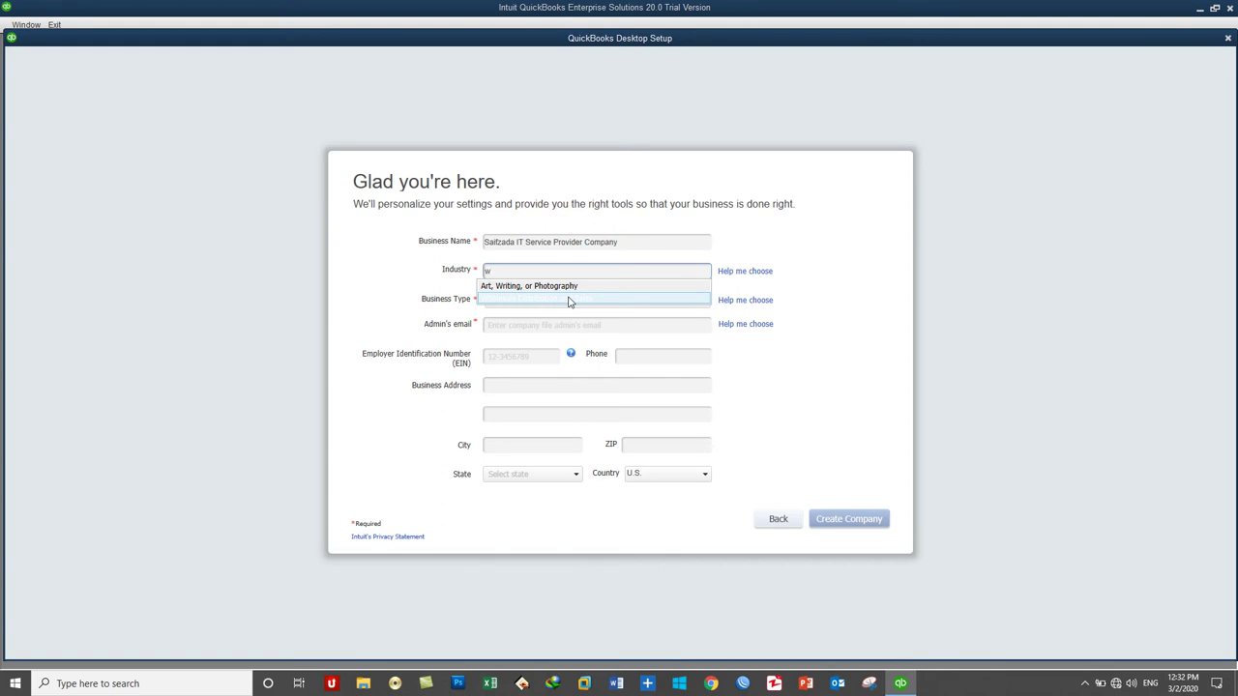
key("BackSpace")
type("Ser")
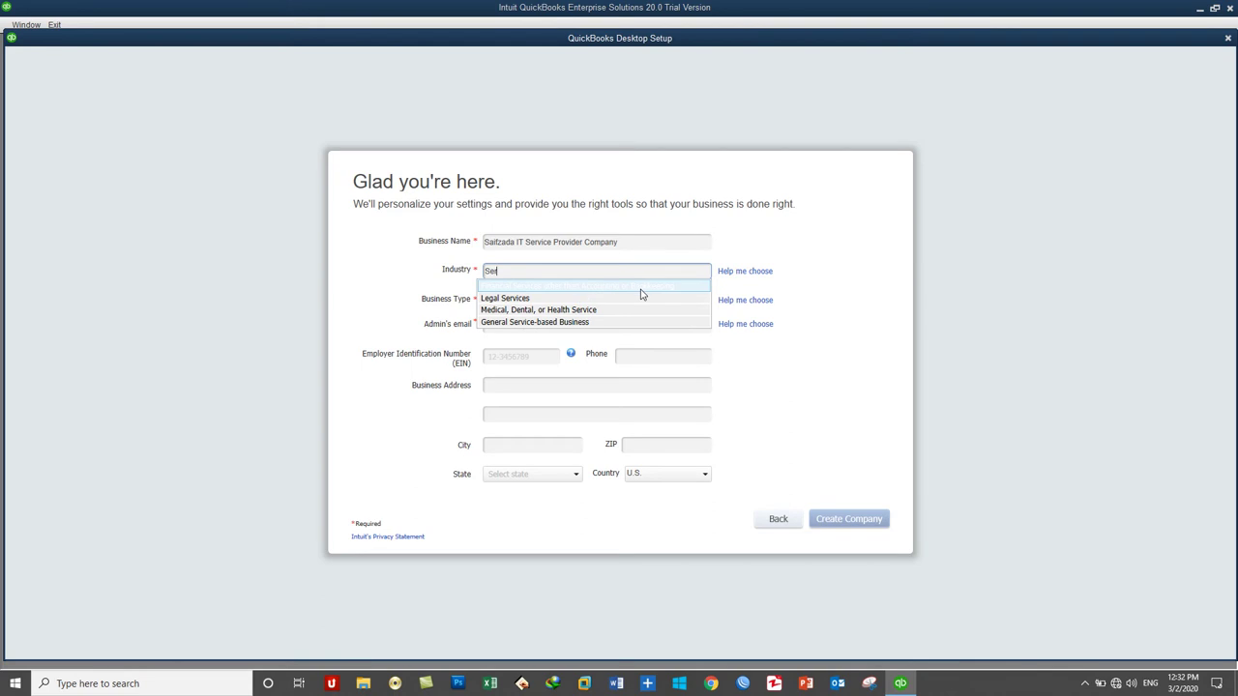
key("BackSpace")
key("BackSpace")
key("BackSpace")
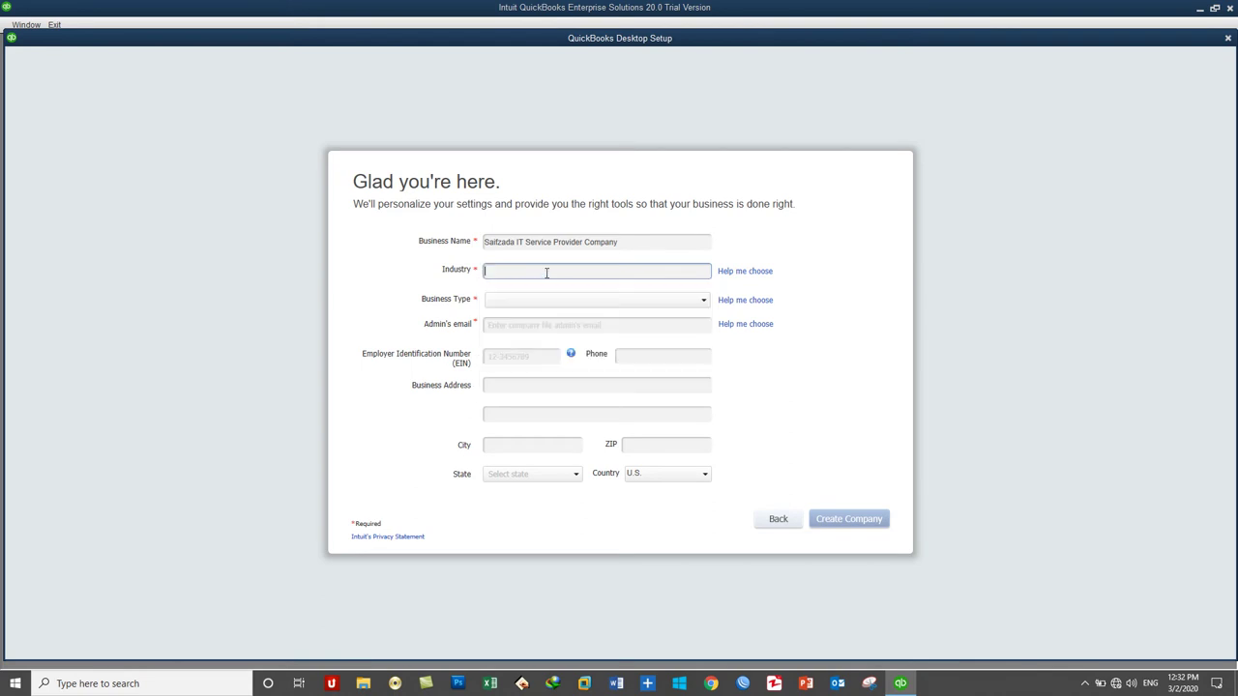
type("Who")
left_click(542, 287)
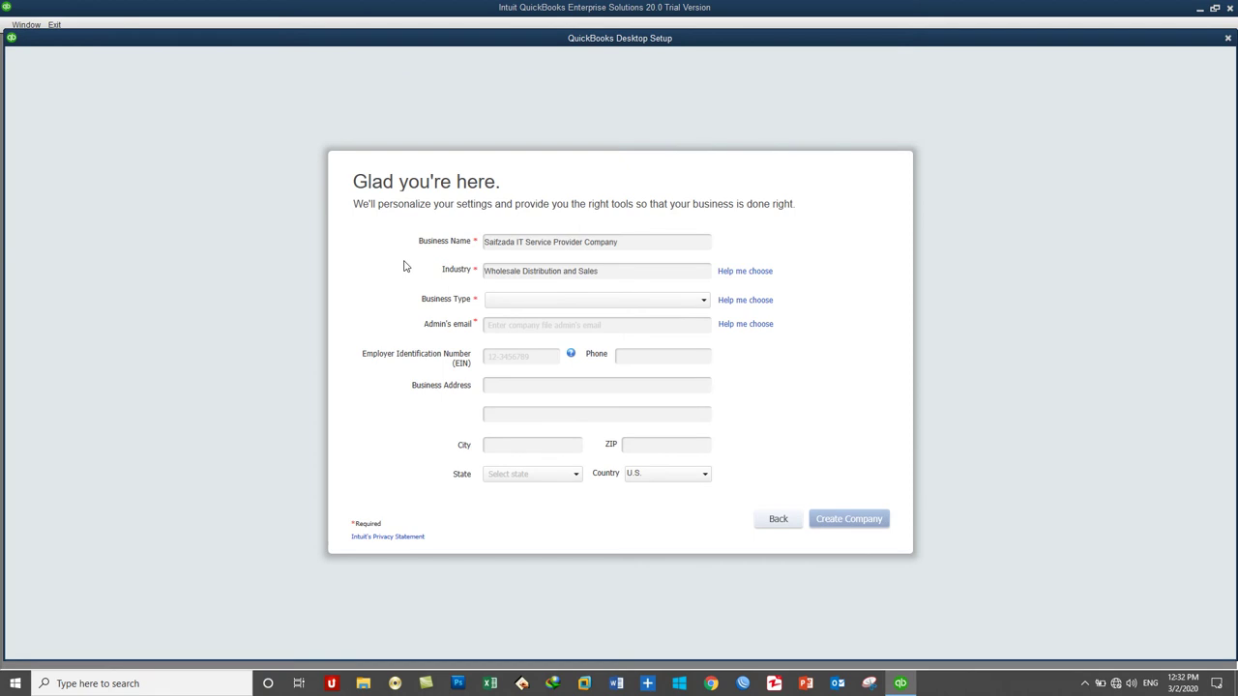
Step: Set Business Type to Sole Proprietorship and fill in the admin's e-mail address
left_click(540, 300)
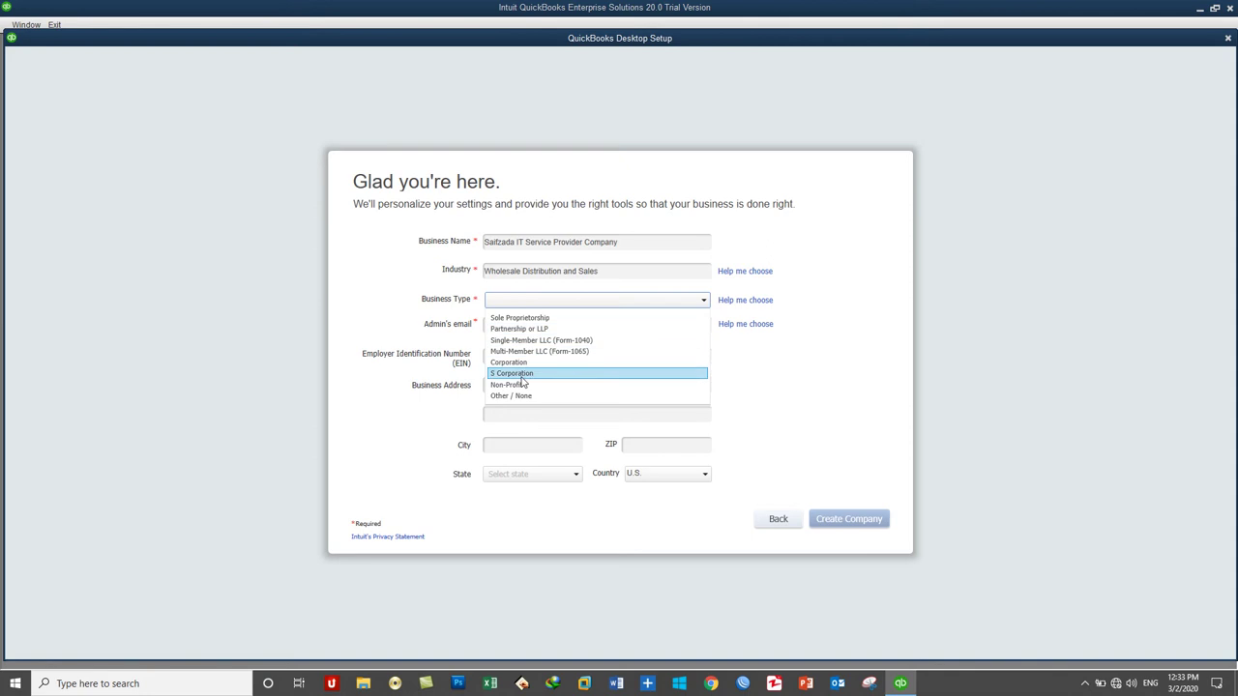
left_click(541, 319)
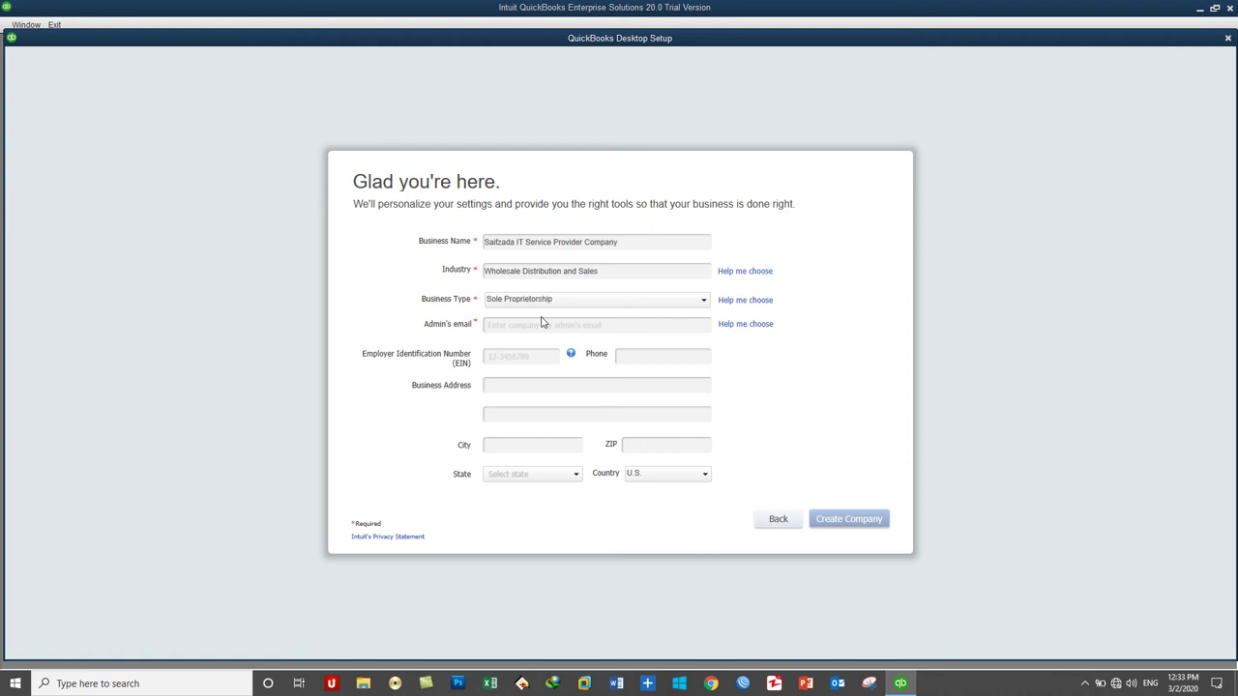
left_click(527, 324)
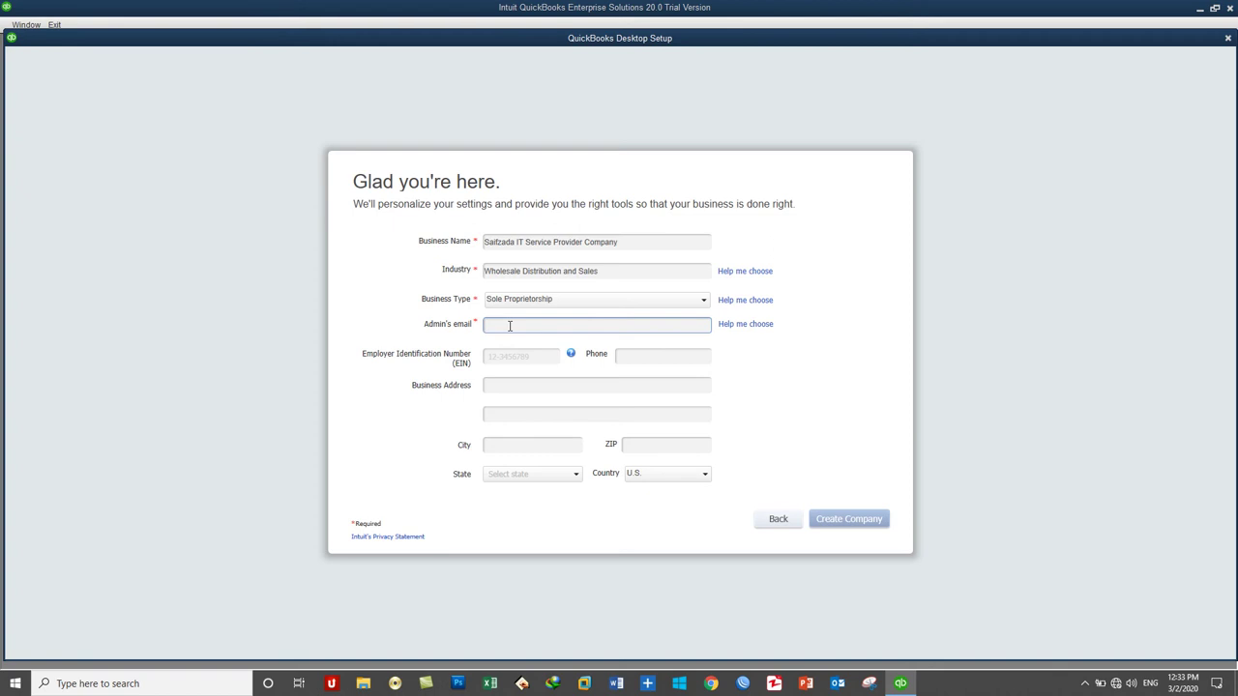
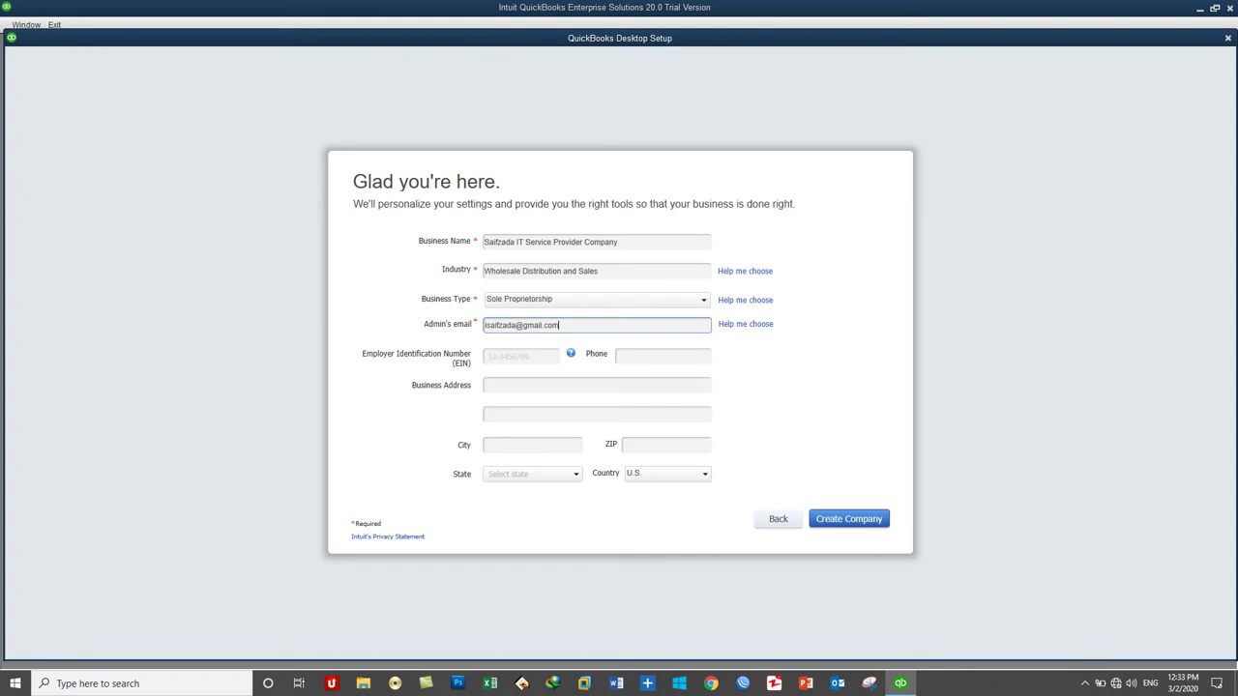
left_click(503, 356)
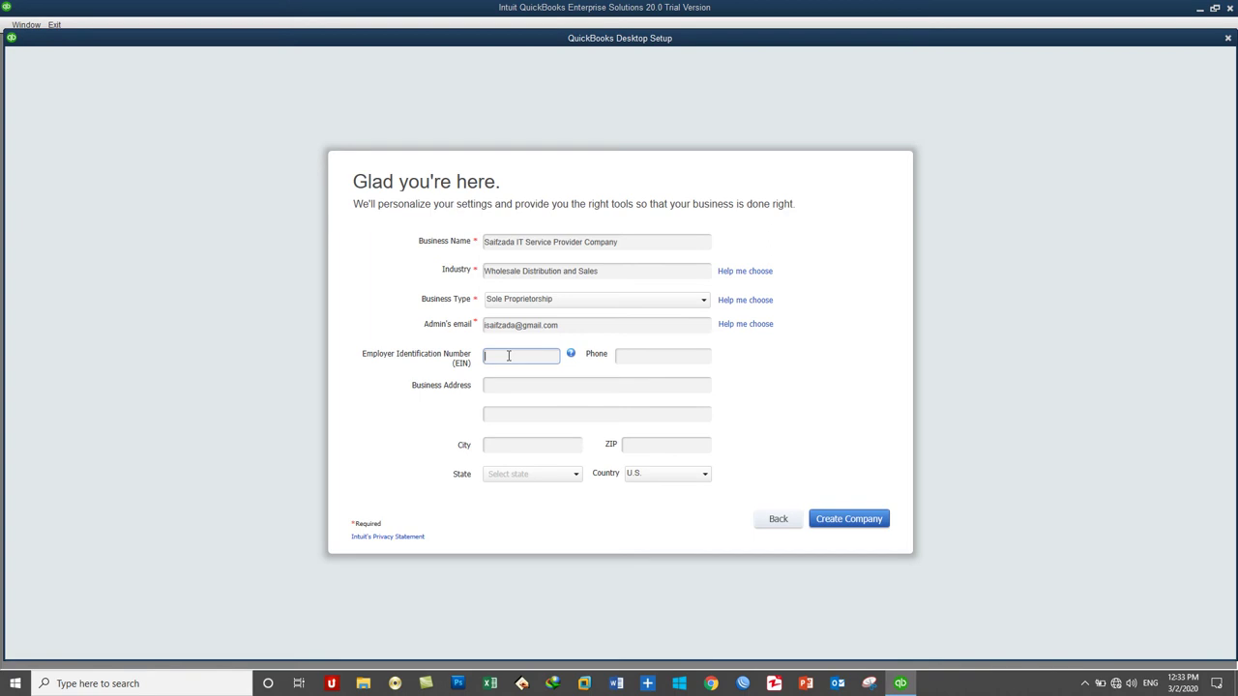
Step: Skip the EIN and enter the business phone number and street address
left_click(640, 356)
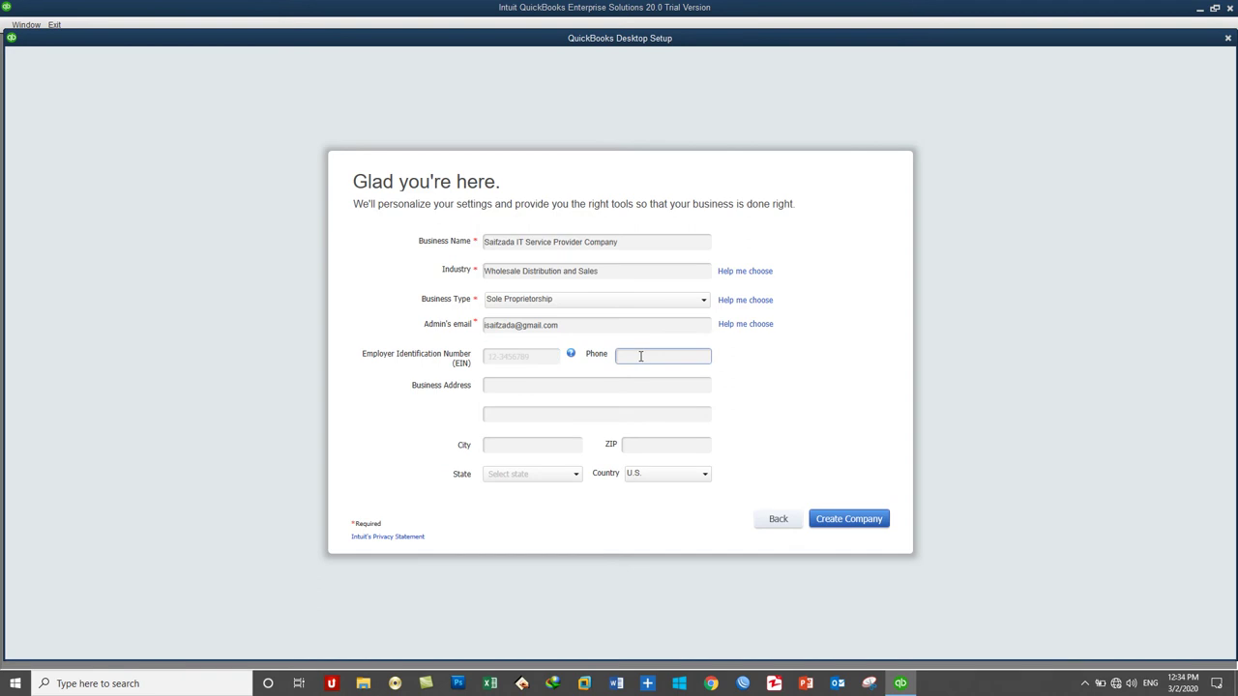
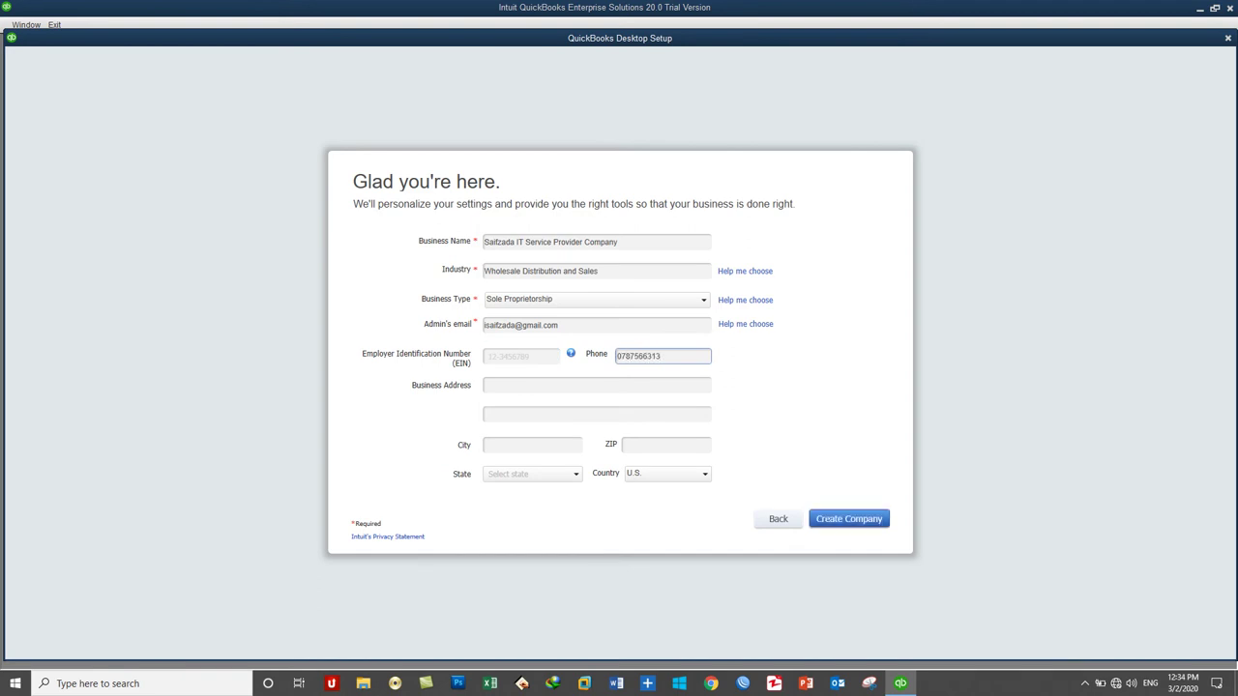
left_click(630, 390)
type("Kabul district@")
key("BackSpace")
type("#3,")
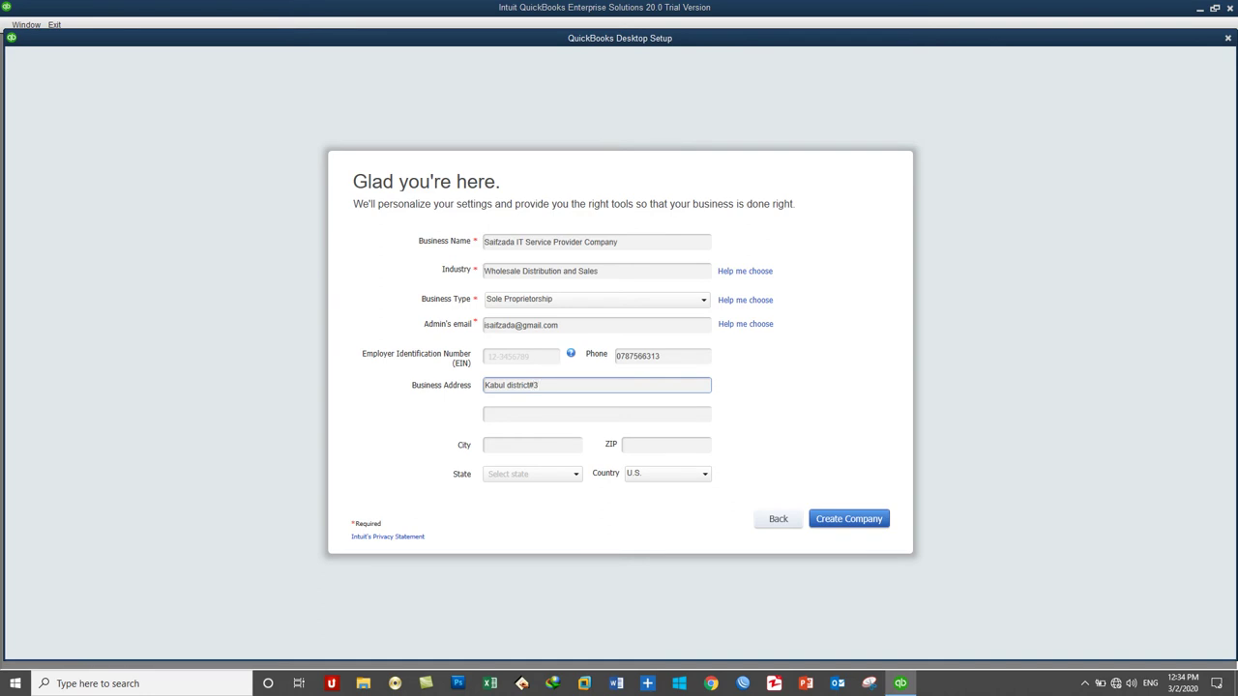
type(" Afghanistan")
left_click(544, 414)
Step: Fill in the business city and ZIP code, and set Country to Other
left_click(530, 442)
type("Kabu")
key("BackSpace")
type("ul")
key("Tab")
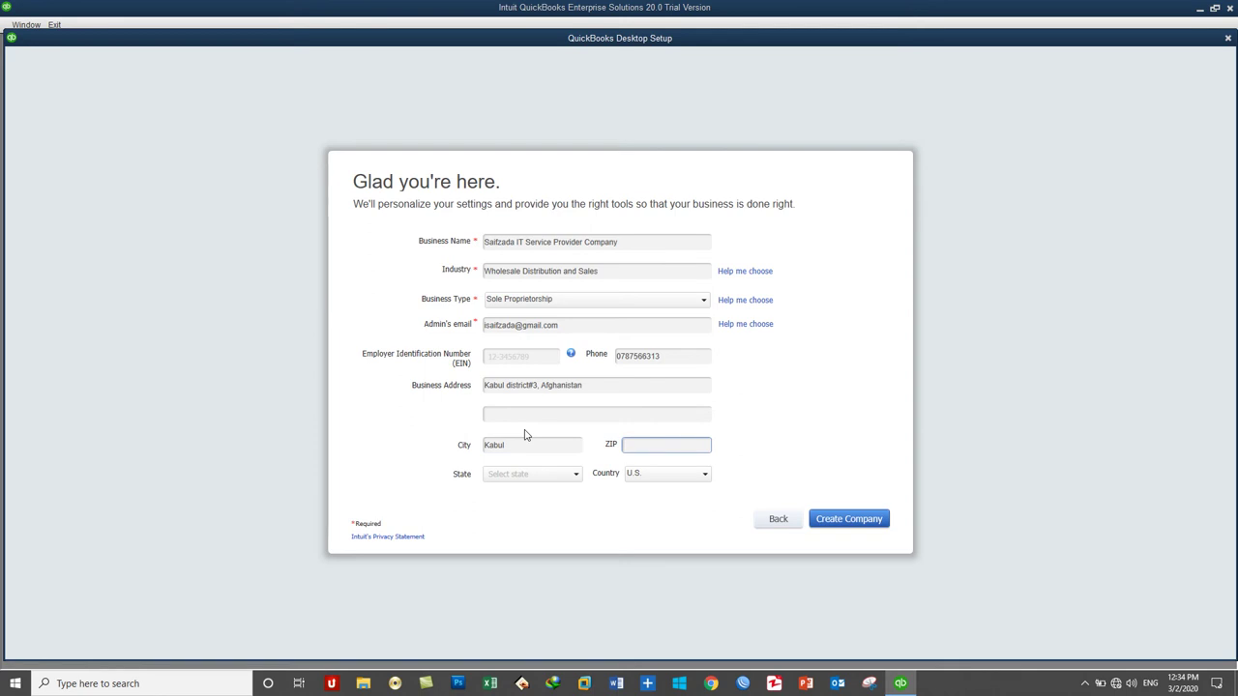
type("1006")
left_click(537, 384)
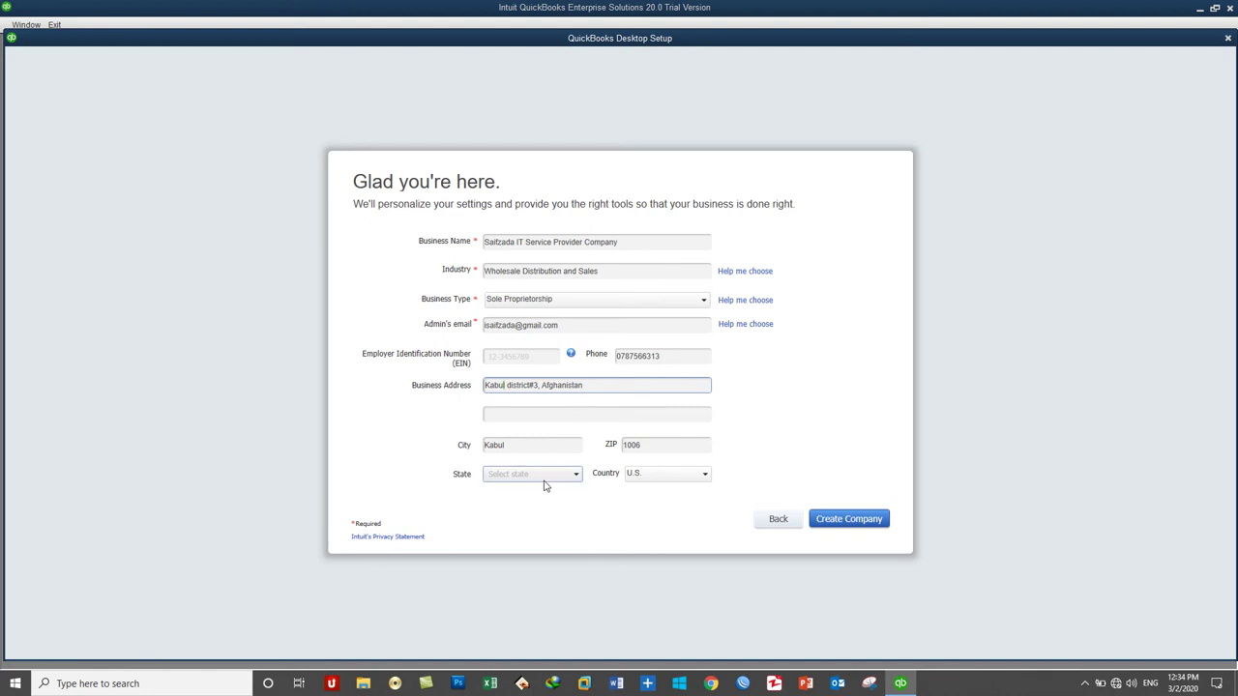
left_click(633, 477)
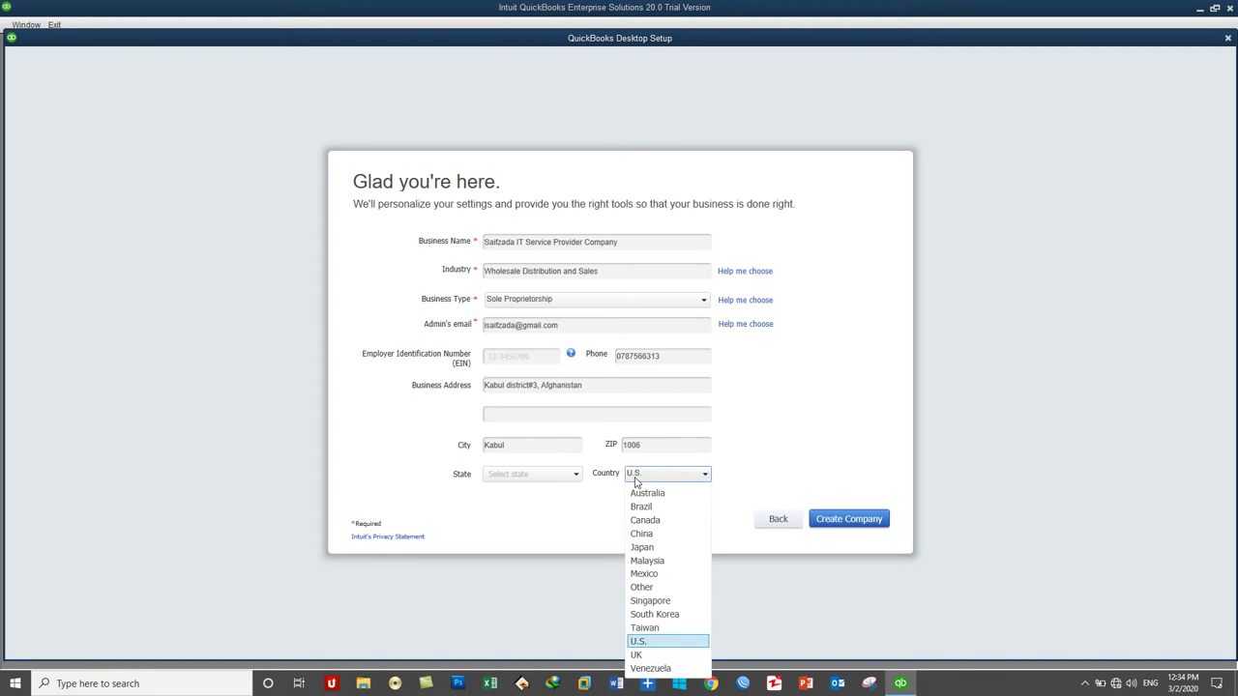
left_click(663, 594)
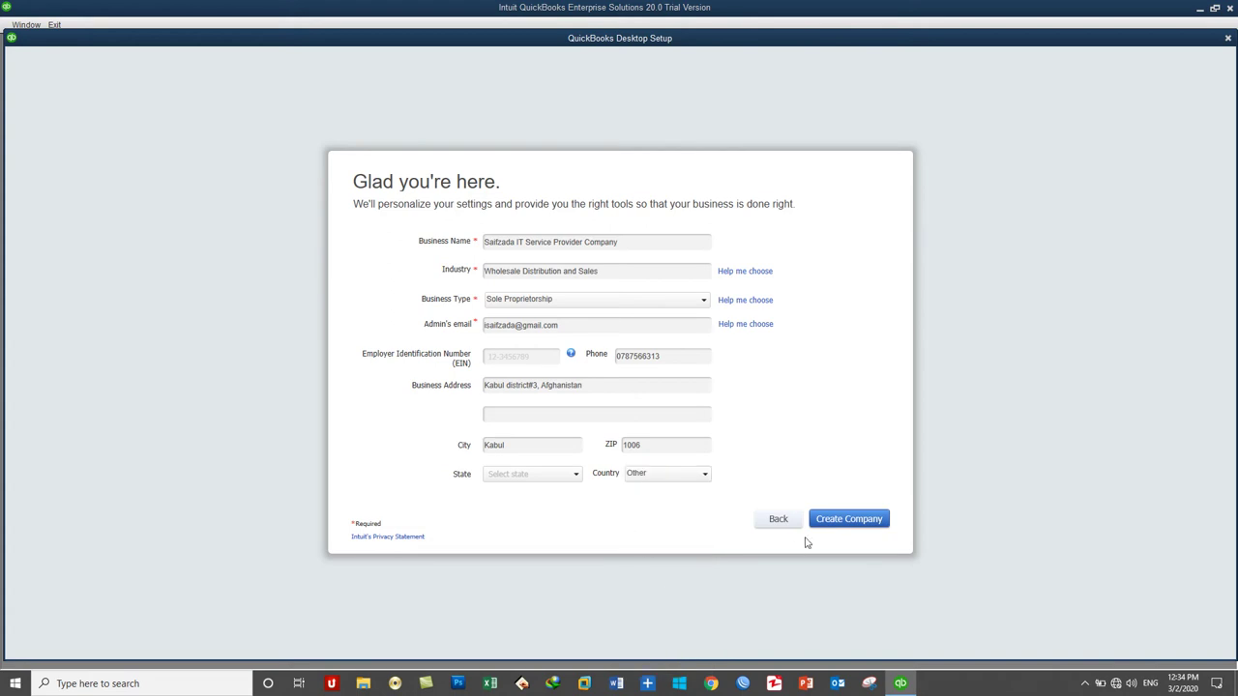
Step: Create the company file and wait until the "It Looks Like You're Offline" notice appears
left_click(853, 523)
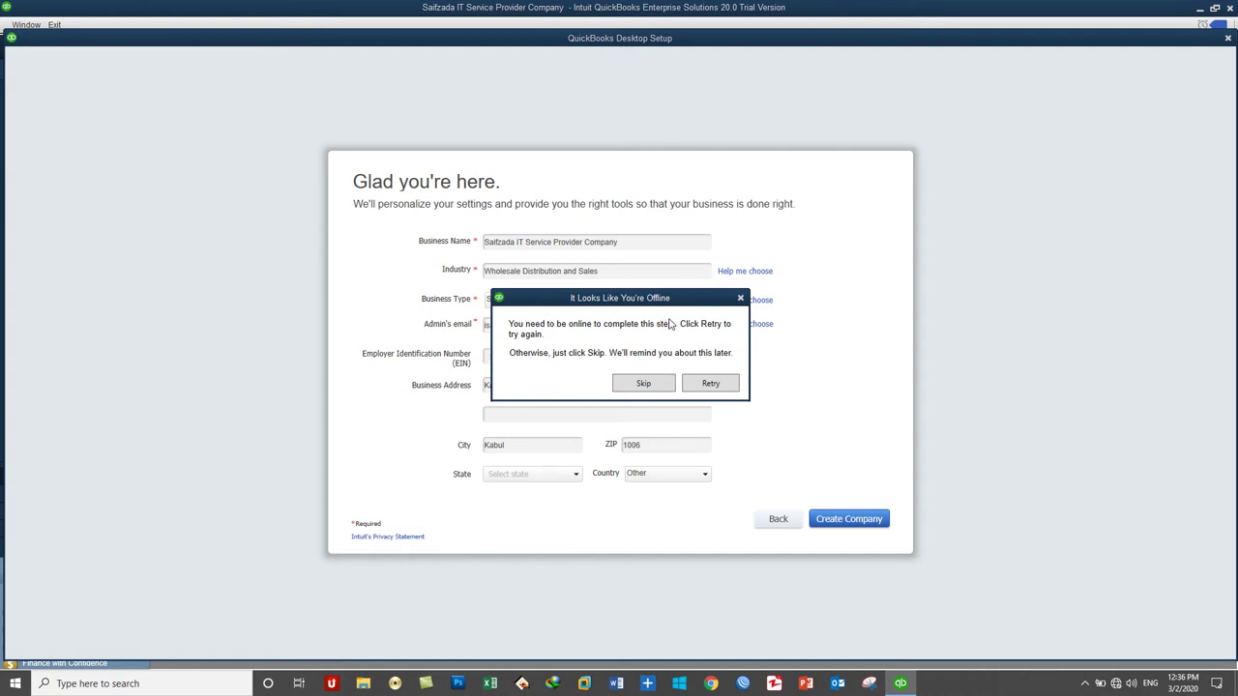
Step: Move the offline notice aside and skip the online step to open the company
left_click_drag(562, 302, 723, 270)
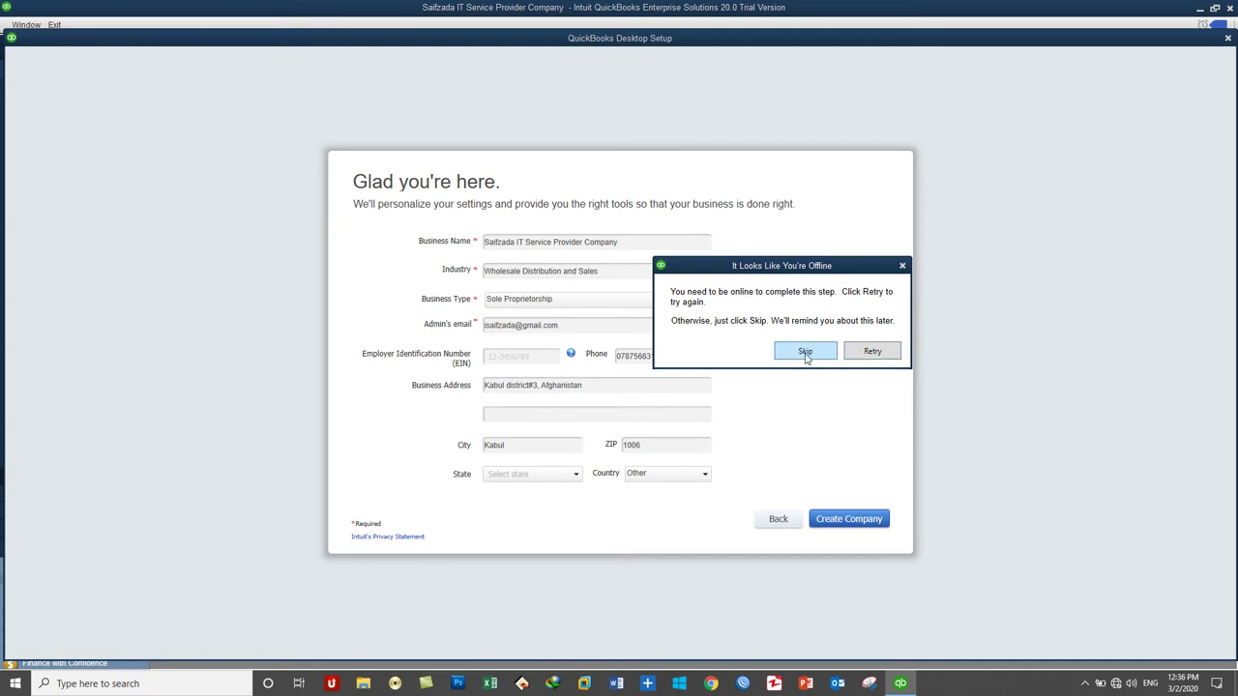
left_click(805, 354)
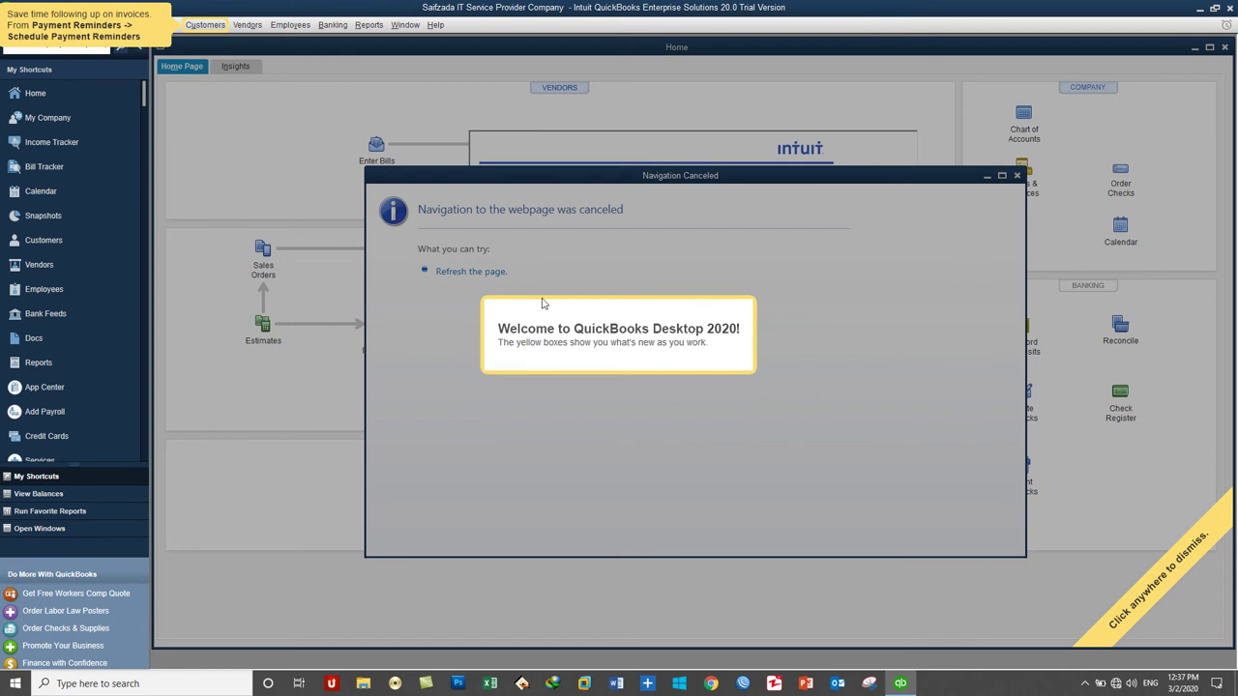
Step: Close the welcome tip, Navigation Canceled and internet notices, then maximize the Home page
left_click(828, 349)
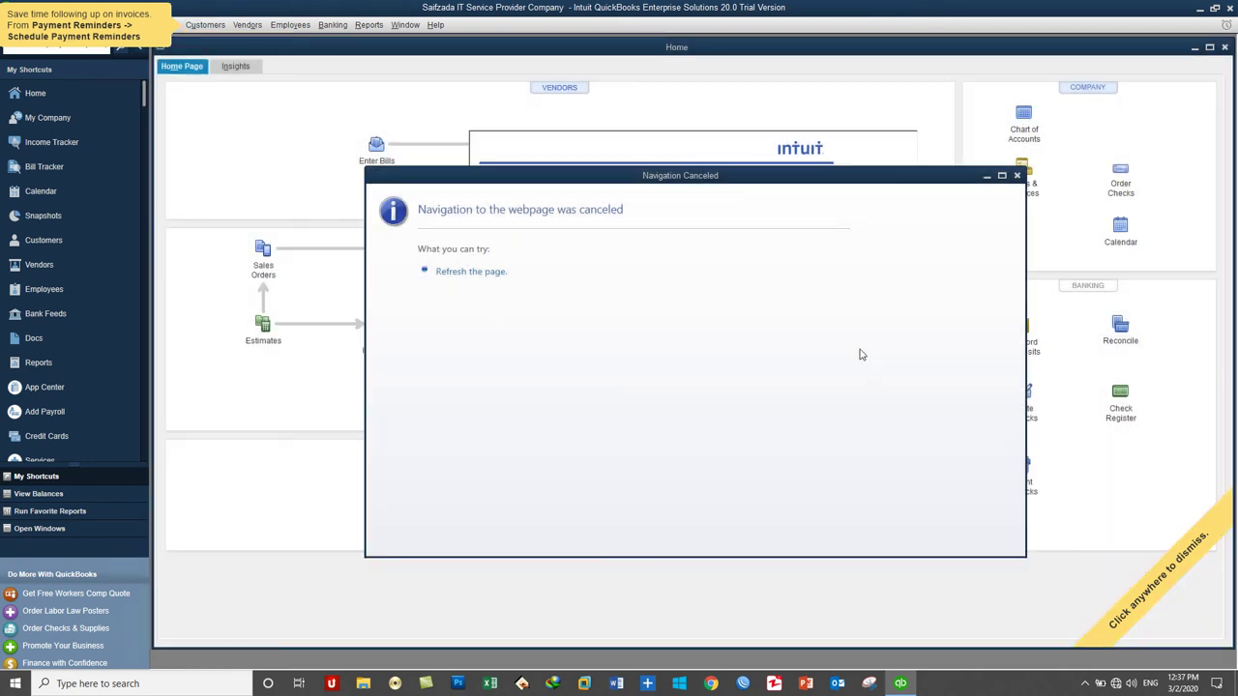
left_click(1017, 176)
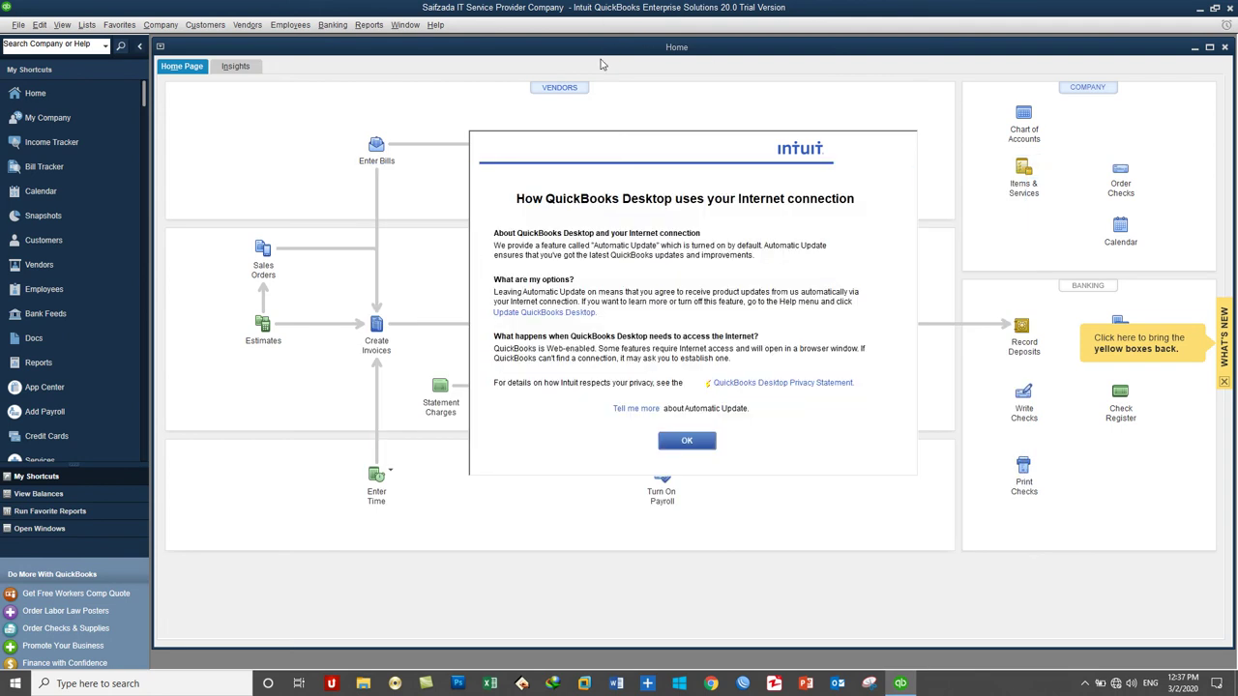
left_click(687, 440)
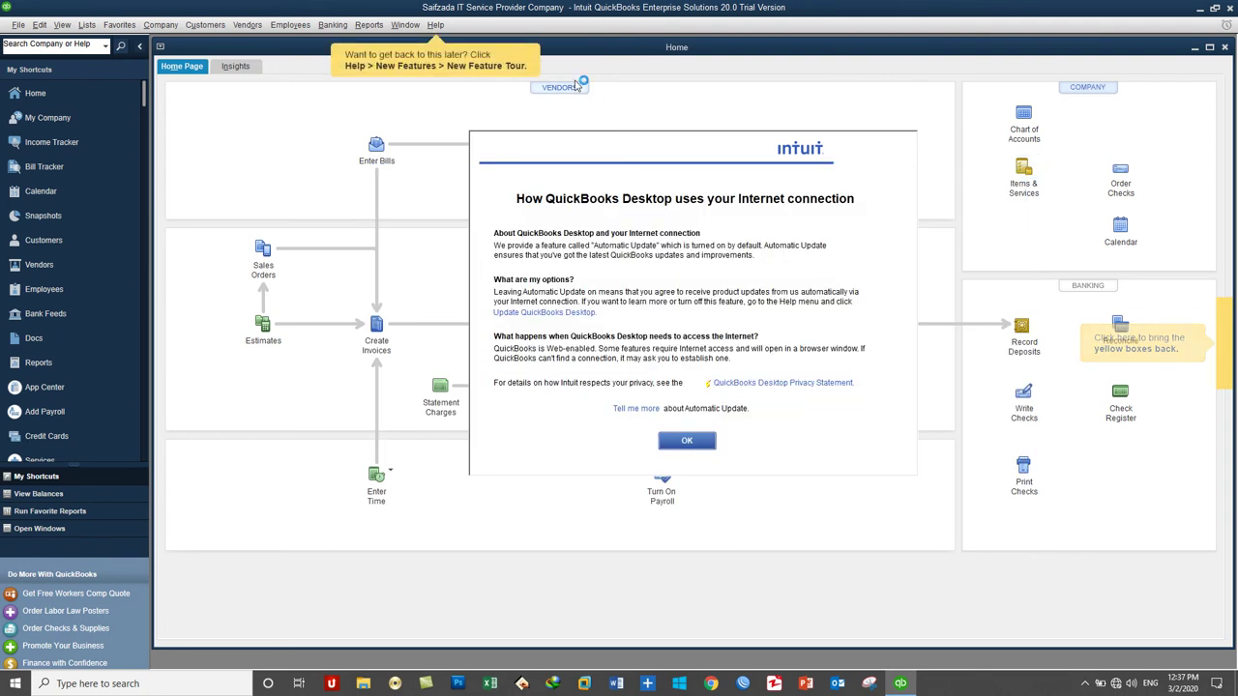
double_click(579, 51)
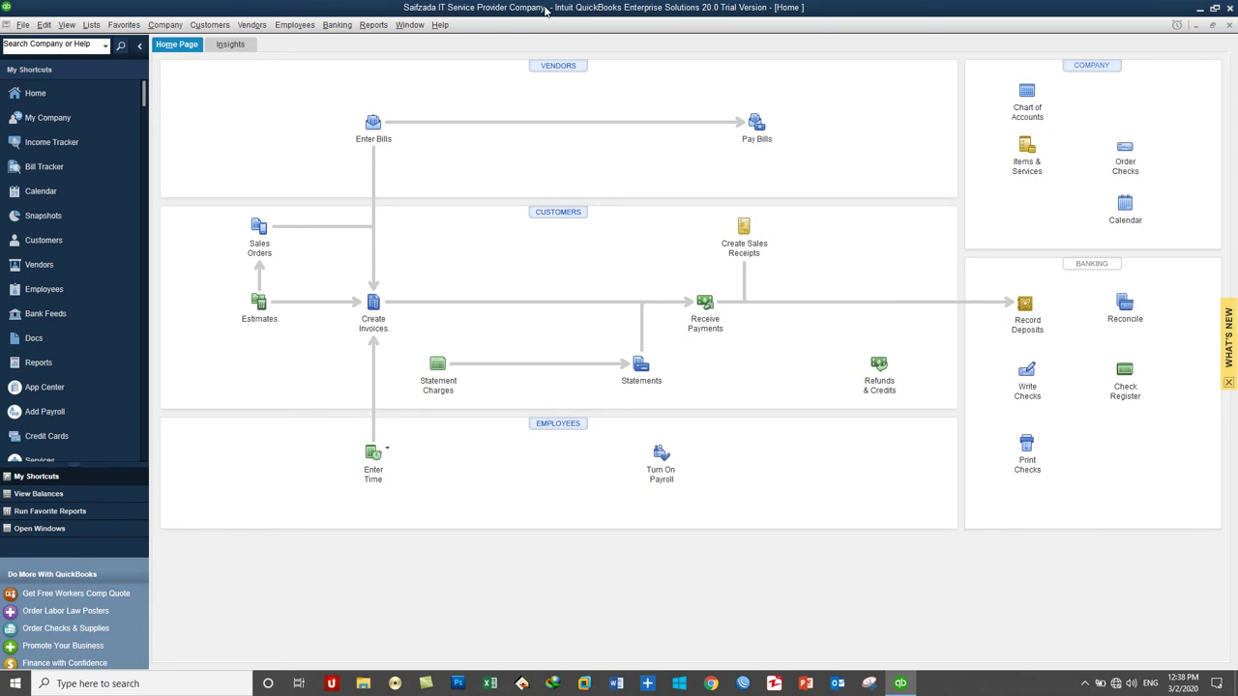
Step: Close the company file with File > Close Company
left_click(23, 25)
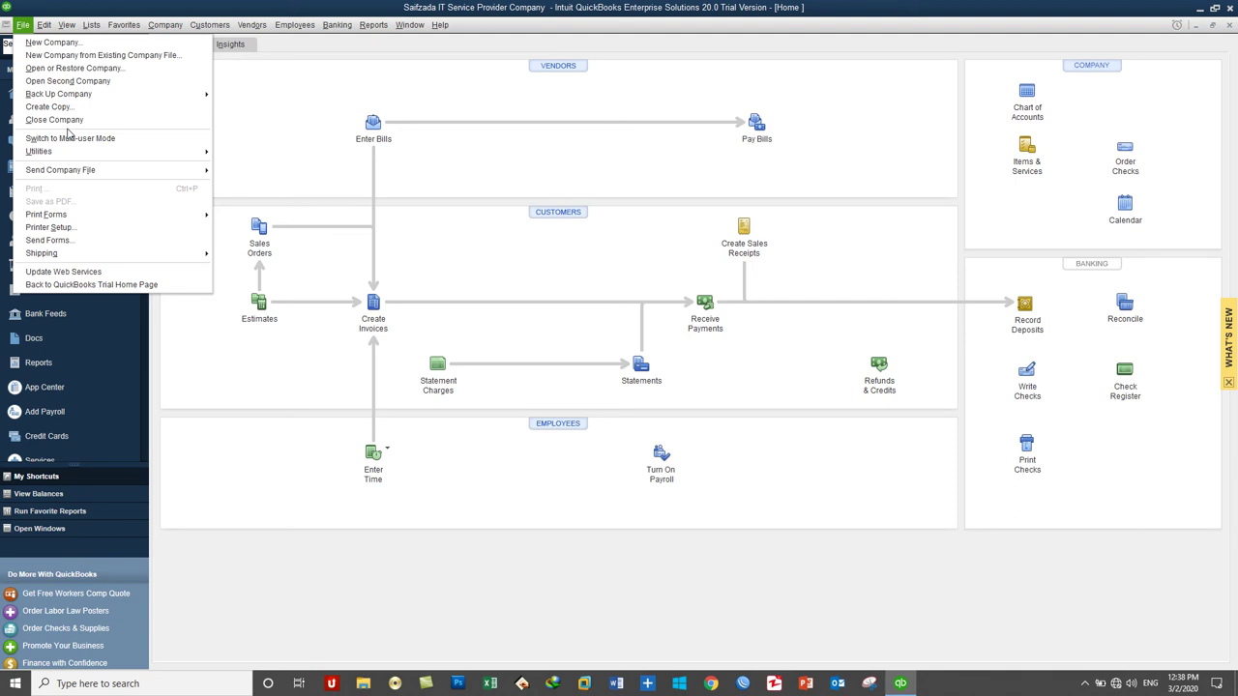
left_click(1227, 13)
left_click(21, 24)
left_click(73, 119)
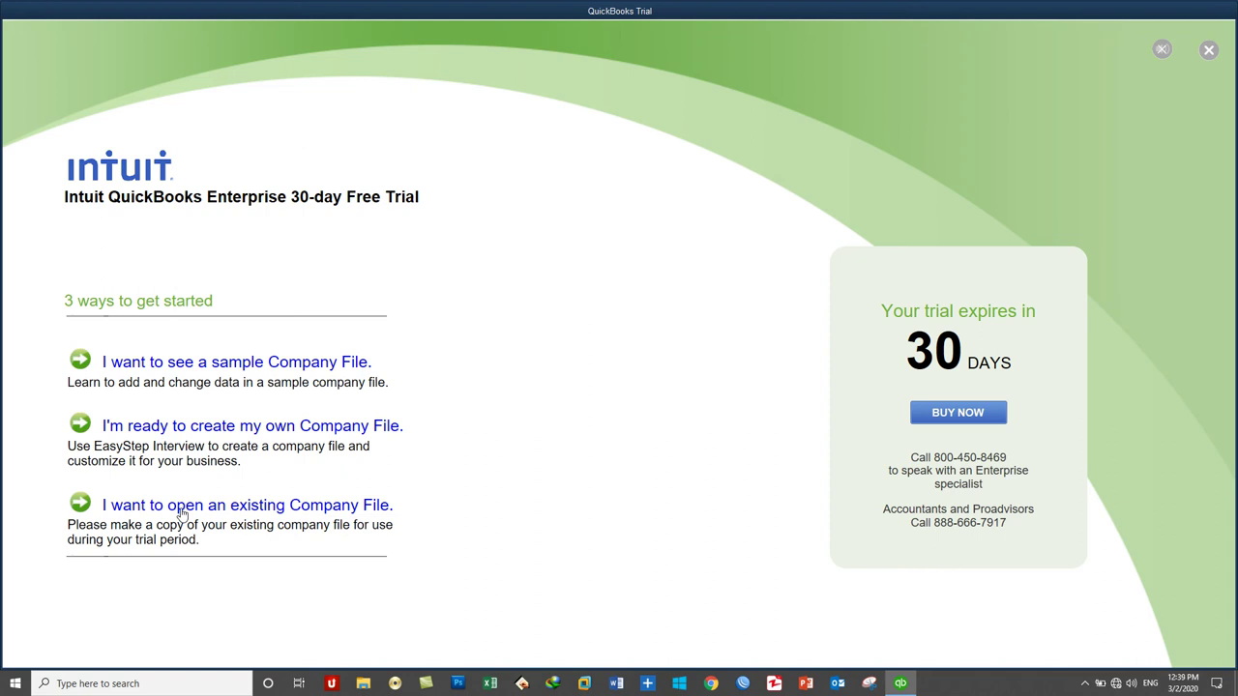
left_click(180, 507)
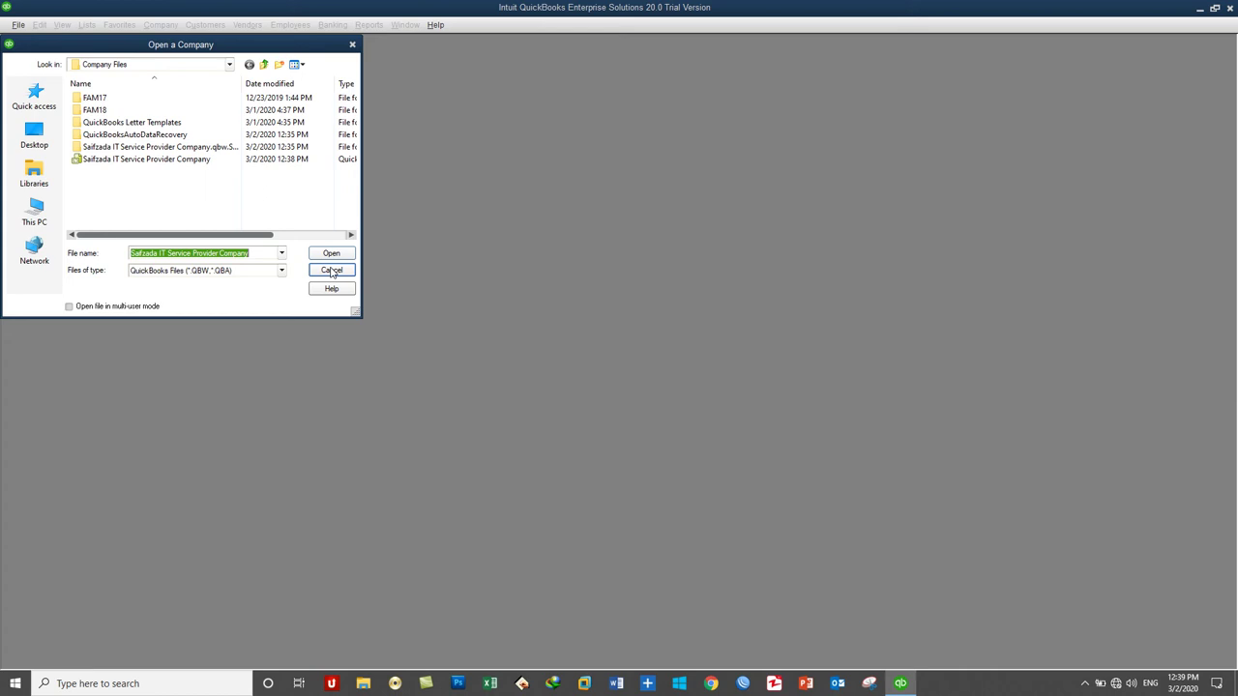
left_click(331, 271)
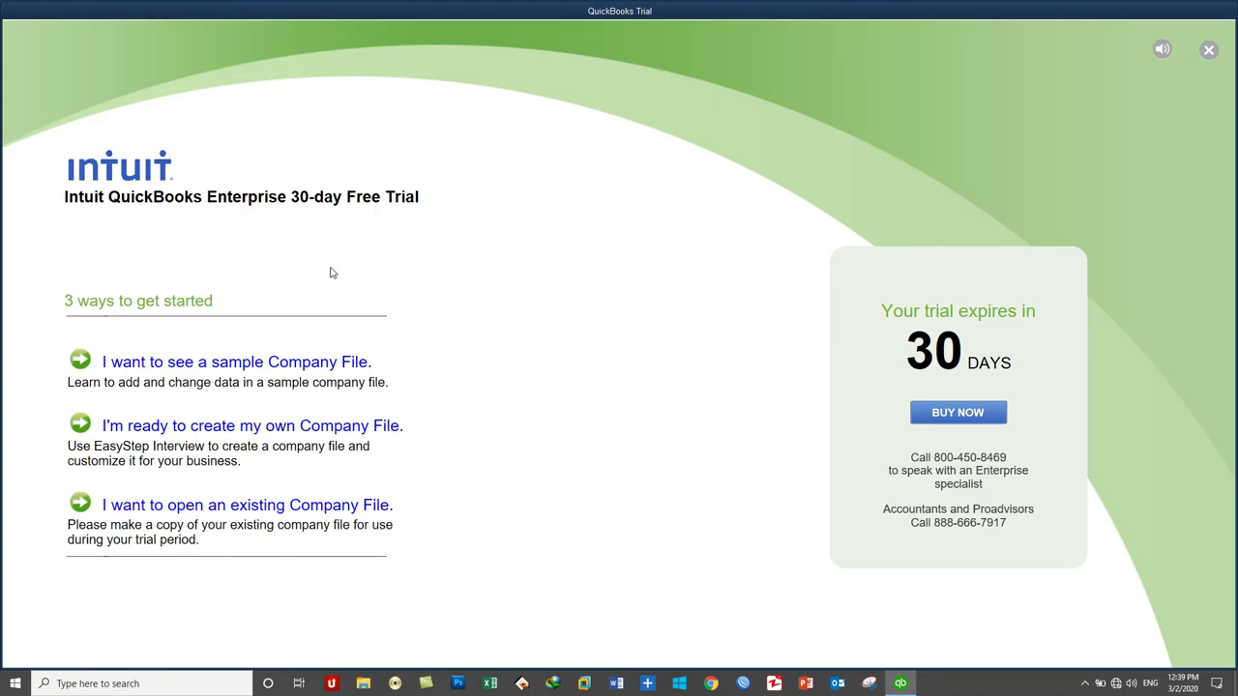
left_click(1162, 49)
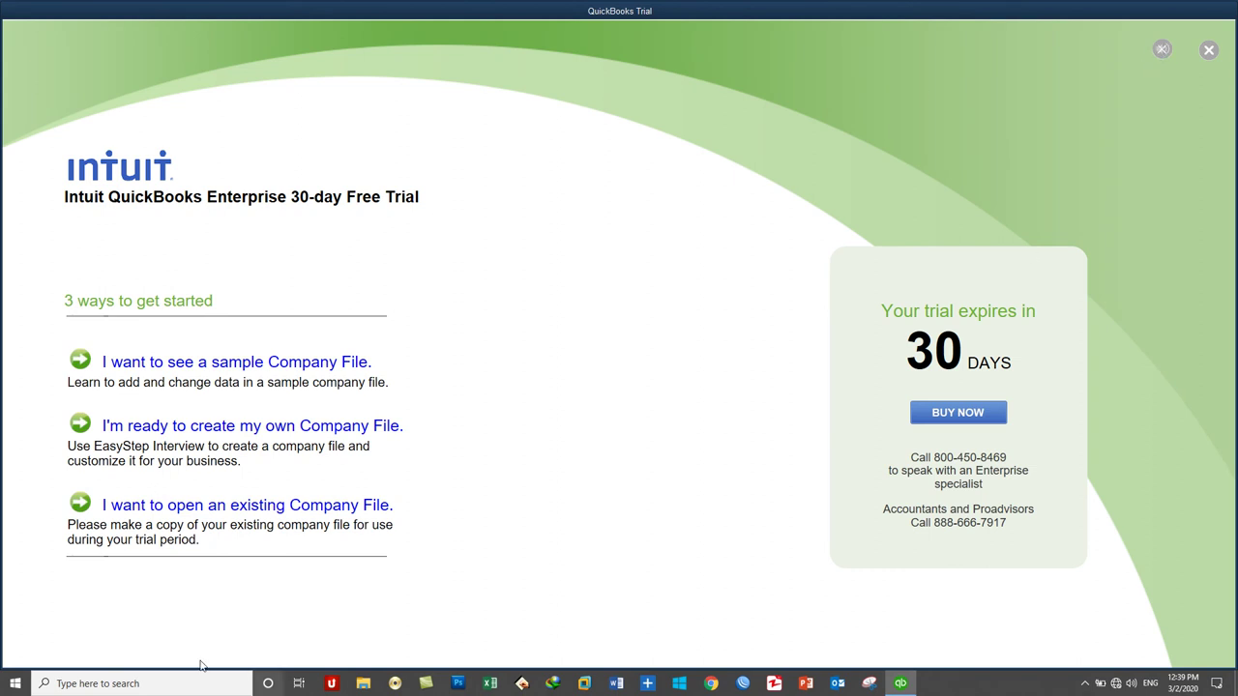
Step: Start a new company file as admin, then choose Advanced Setup under Other Options
left_click(142, 435)
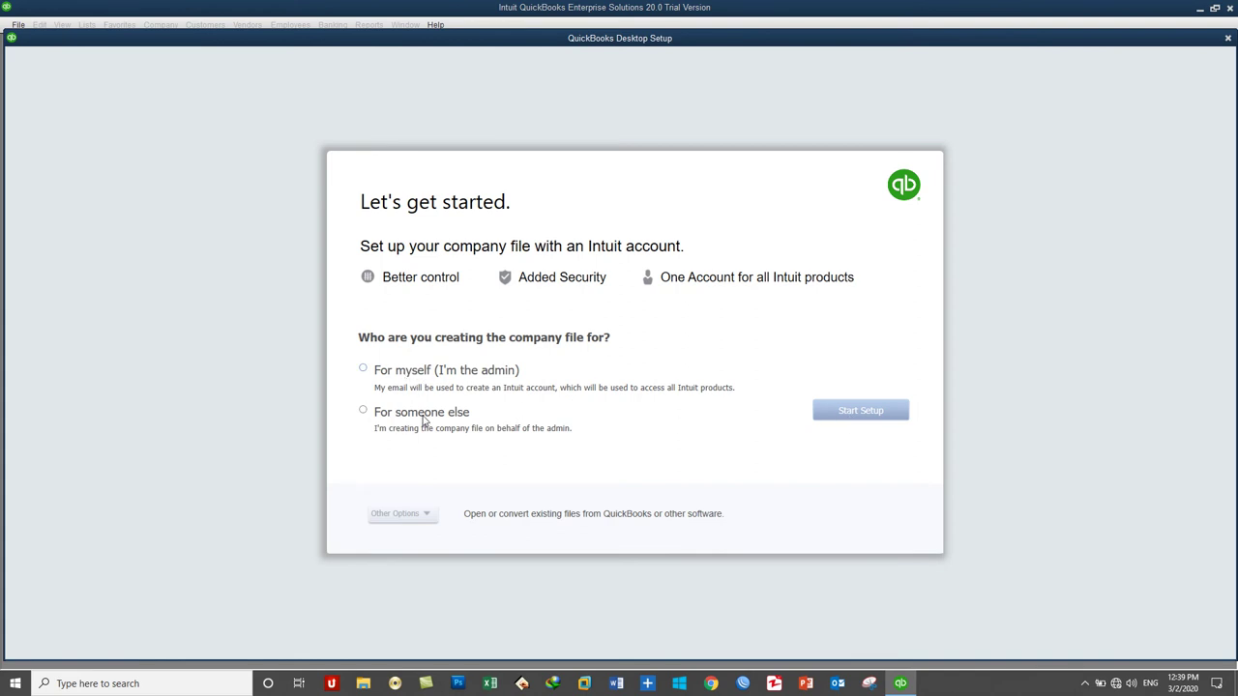
left_click(410, 379)
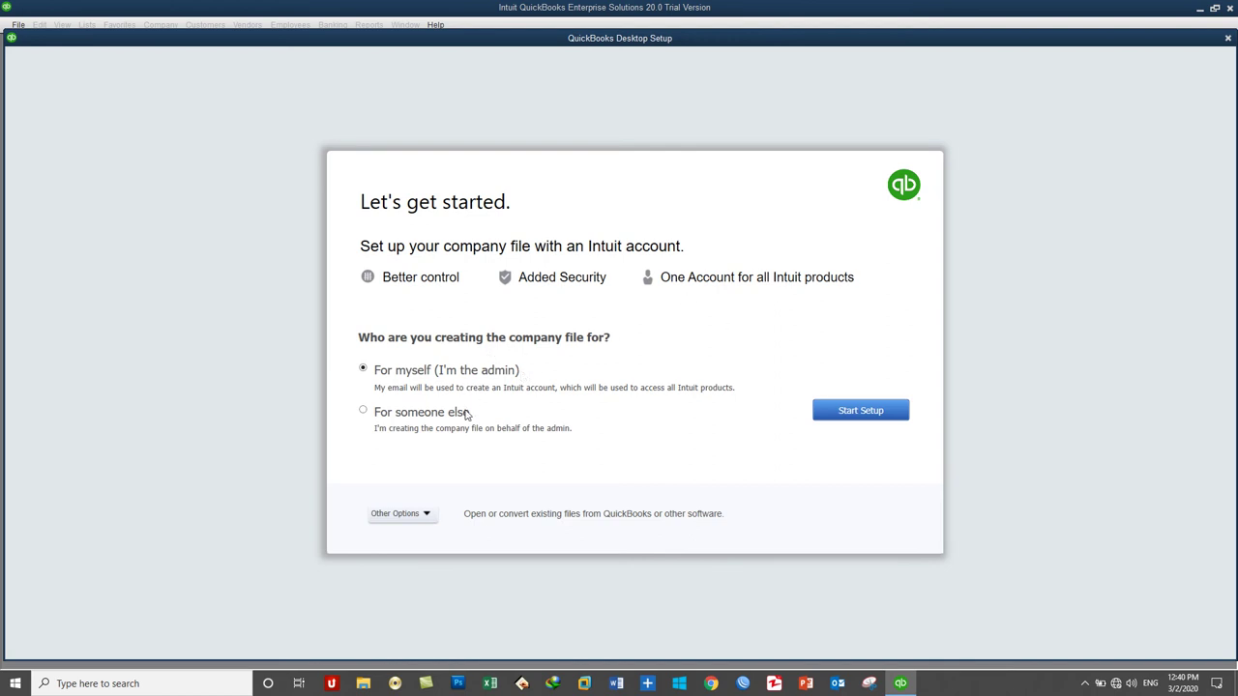
left_click(411, 514)
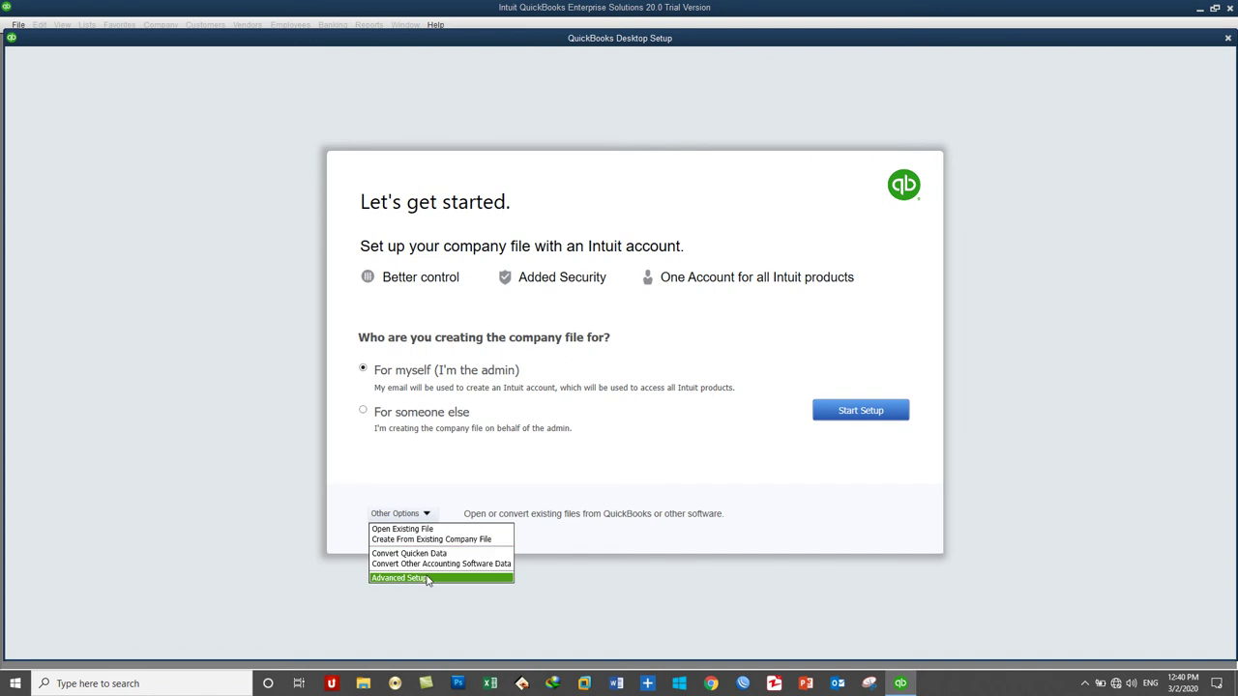
left_click(428, 579)
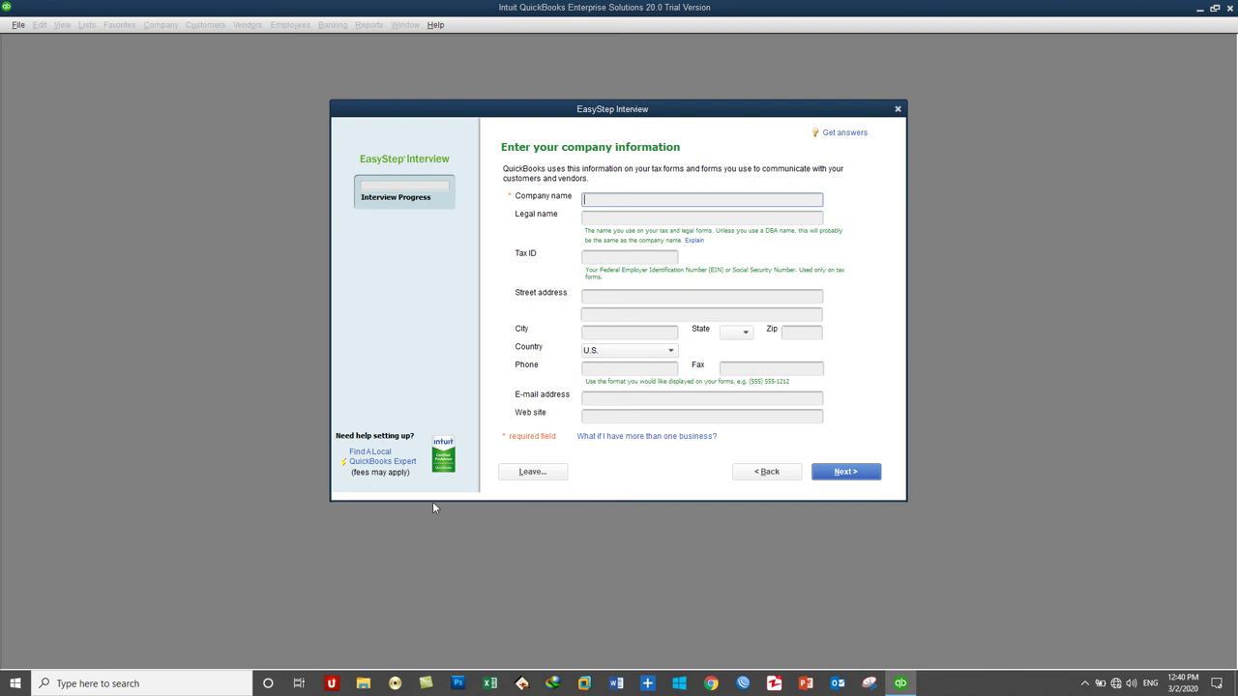
Step: Enter 'XYZ QuickBooks Service Provider Company' as the company name so the legal name matches
type("XYZ QuickBooks Service Provider Compna")
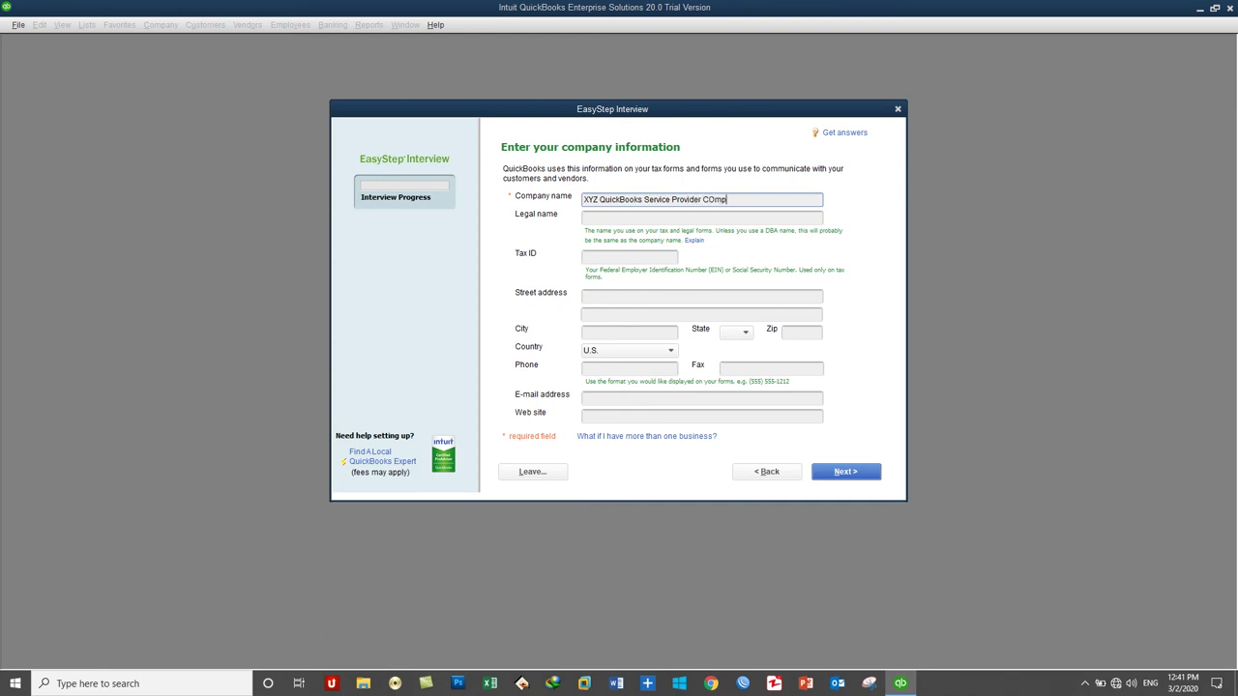
key("BackSpace")
key("BackSpace")
type("any")
key("Tab")
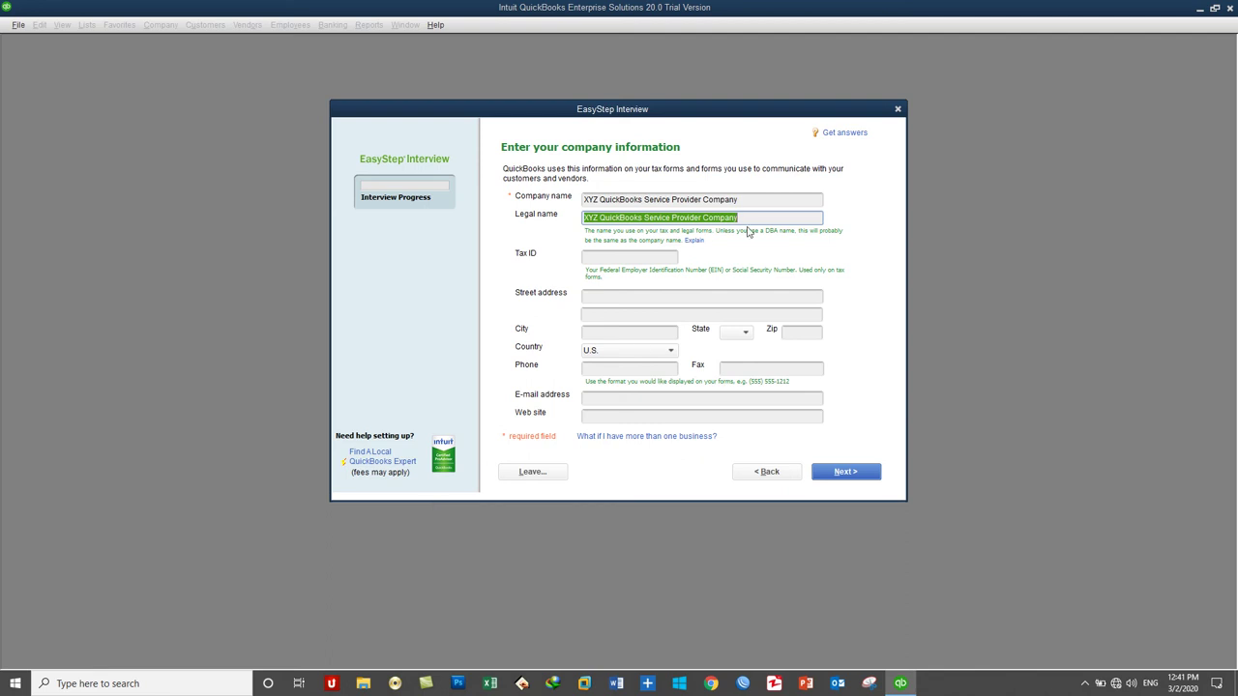
left_click(659, 256)
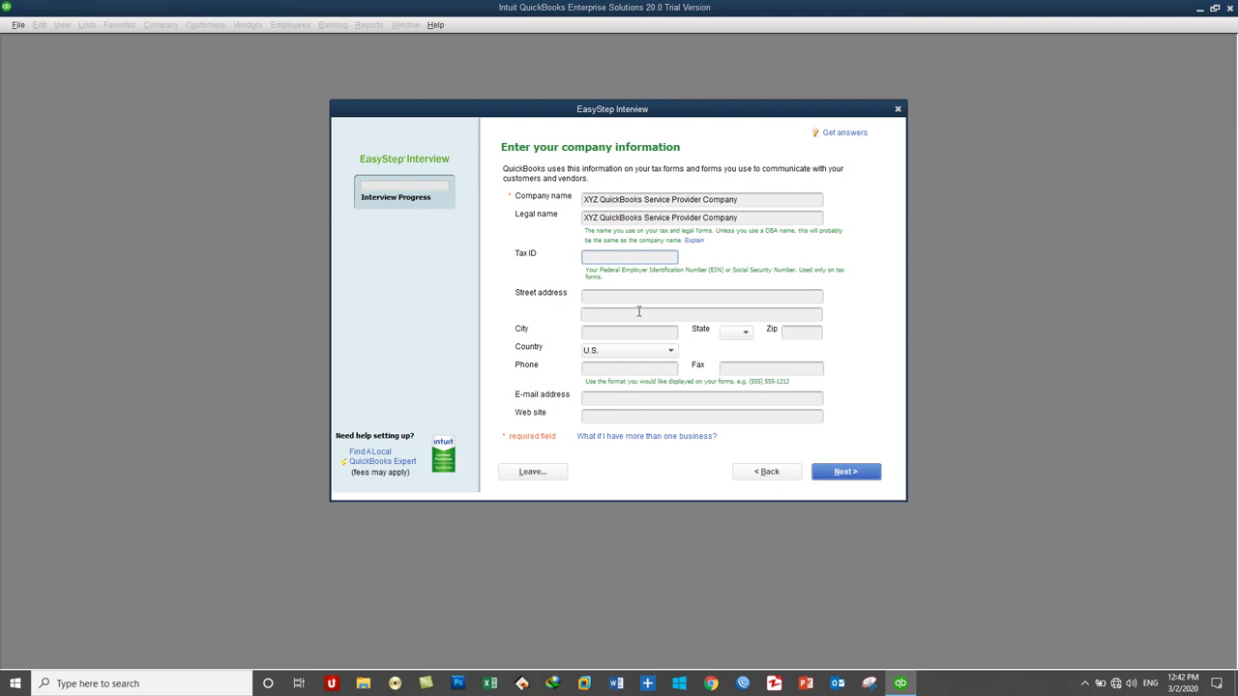
Step: Enter the company's street address, city, zip code and phone number
left_click(592, 299)
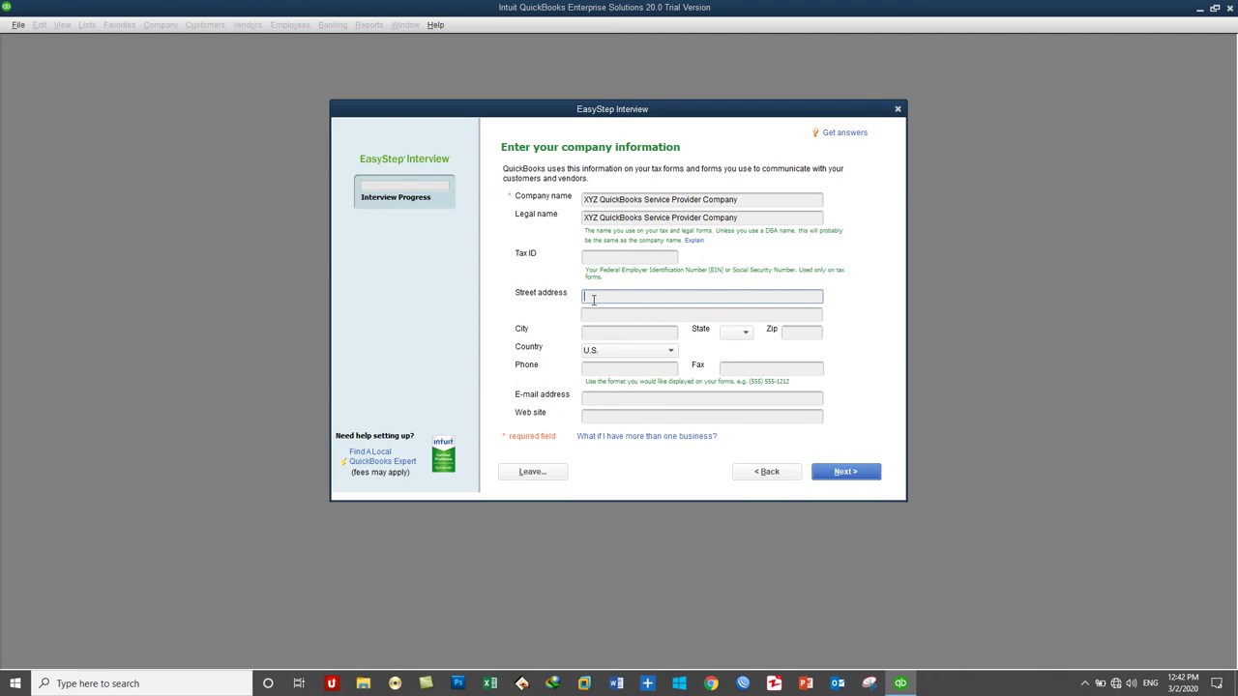
type("Kabul University Road")
key("Tab")
key("Tab")
type("Kabu")
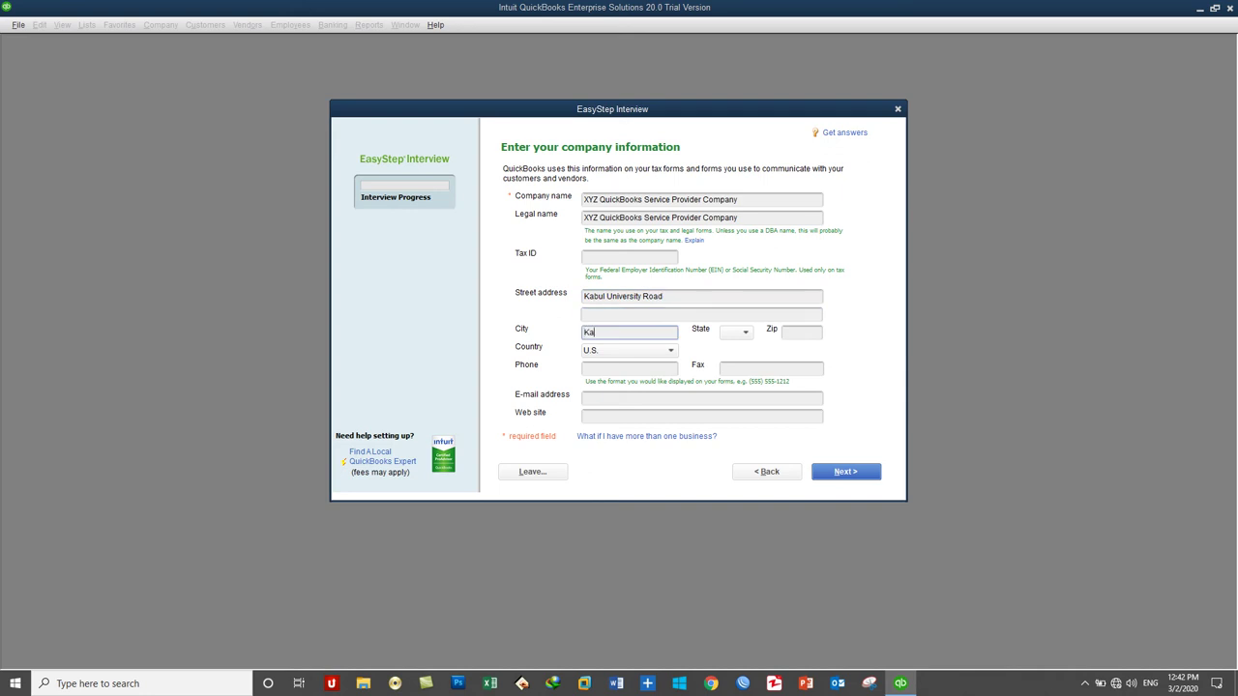
key("Tab")
key("Tab")
type("1006")
key("Tab")
key("Tab")
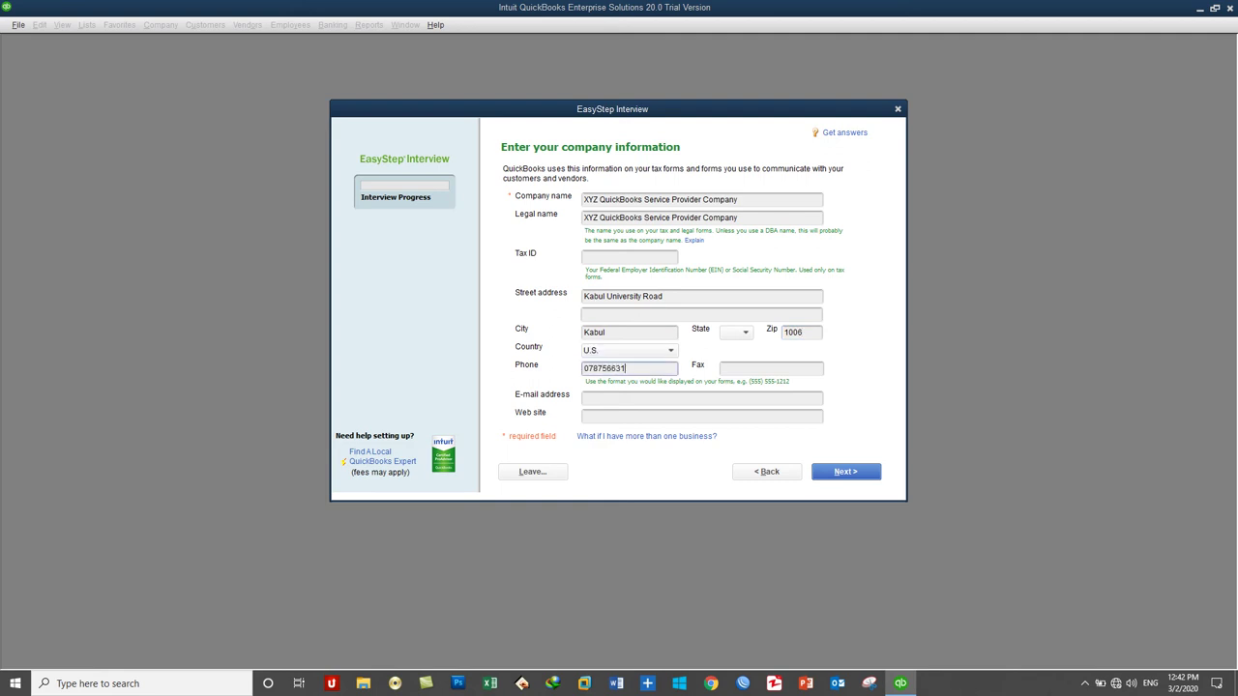
Step: Set the country to Other, enter the company e-mail address, and continue to industry selection
left_click(606, 351)
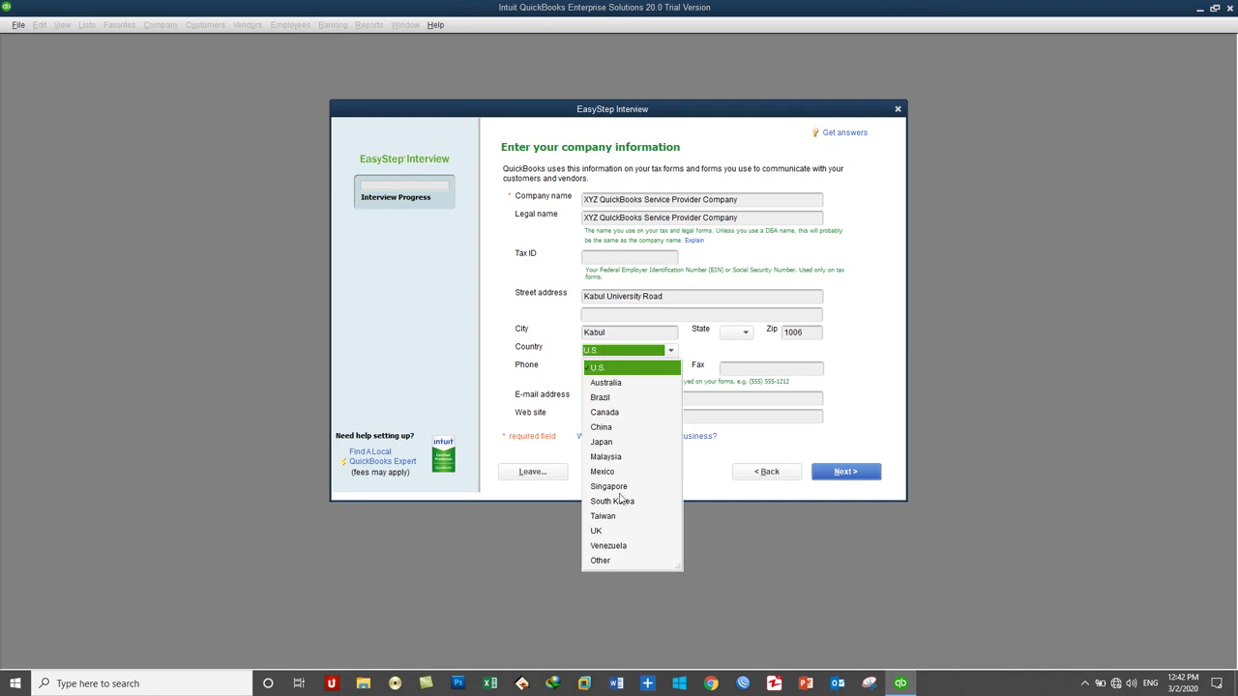
left_click(608, 559)
left_click(744, 369)
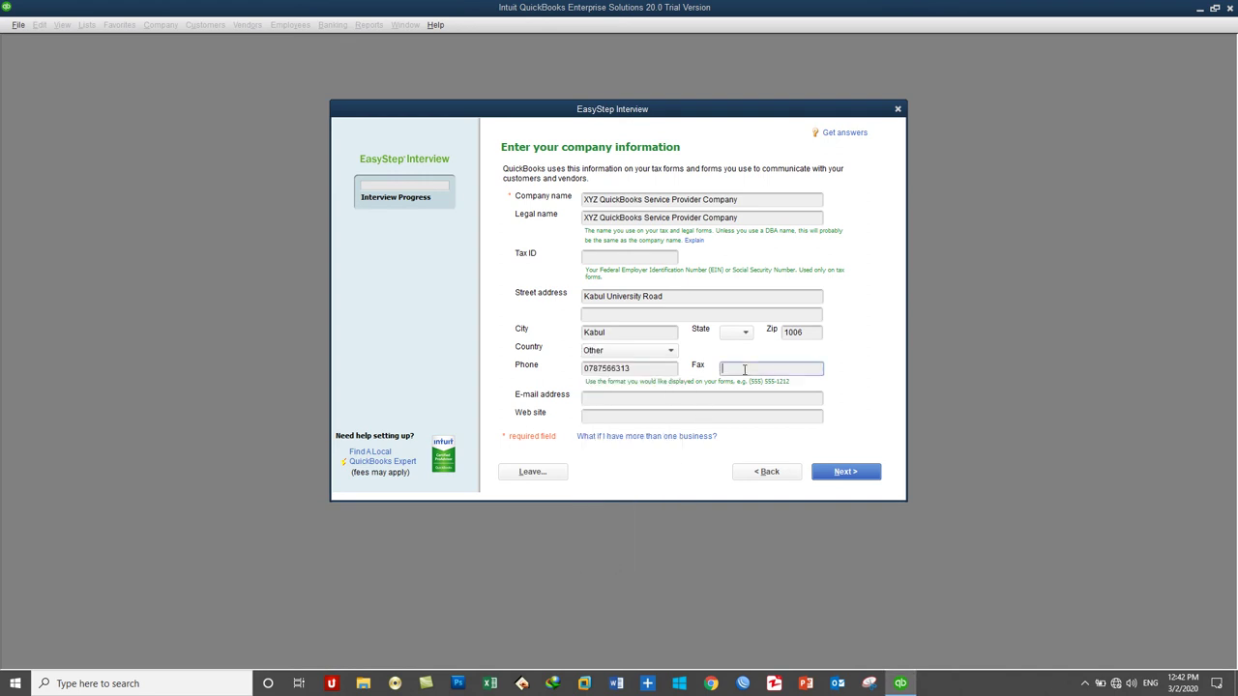
left_click(640, 398)
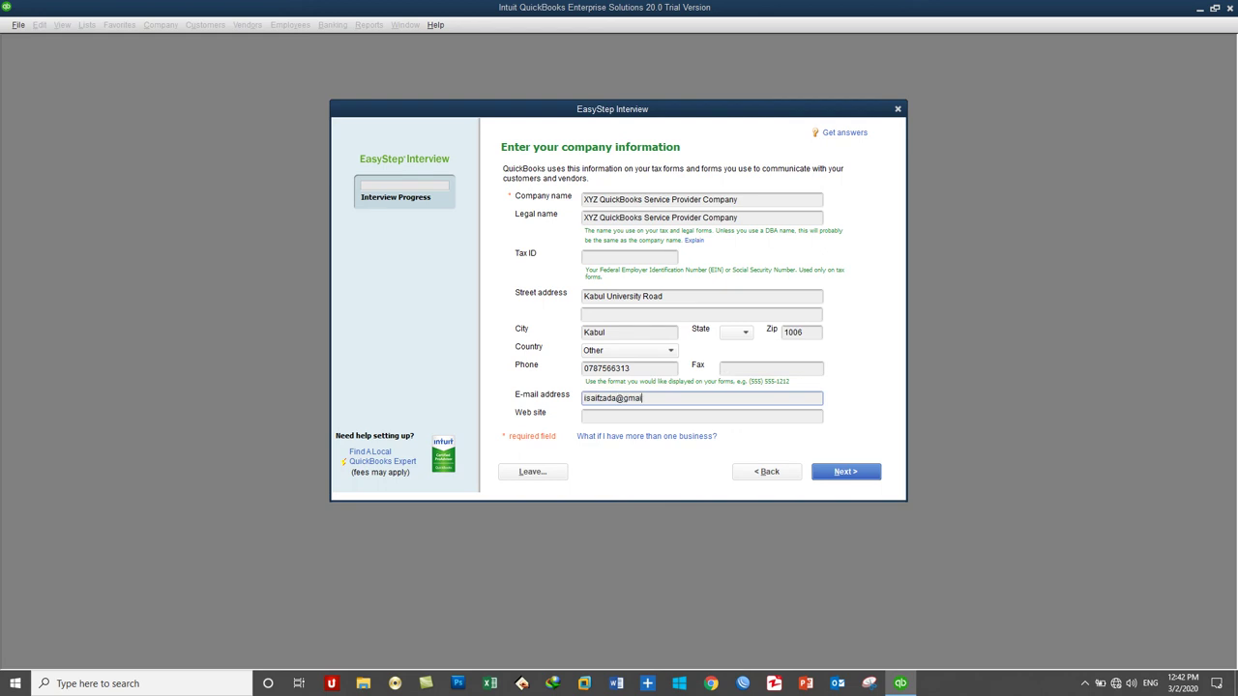
key("Tab")
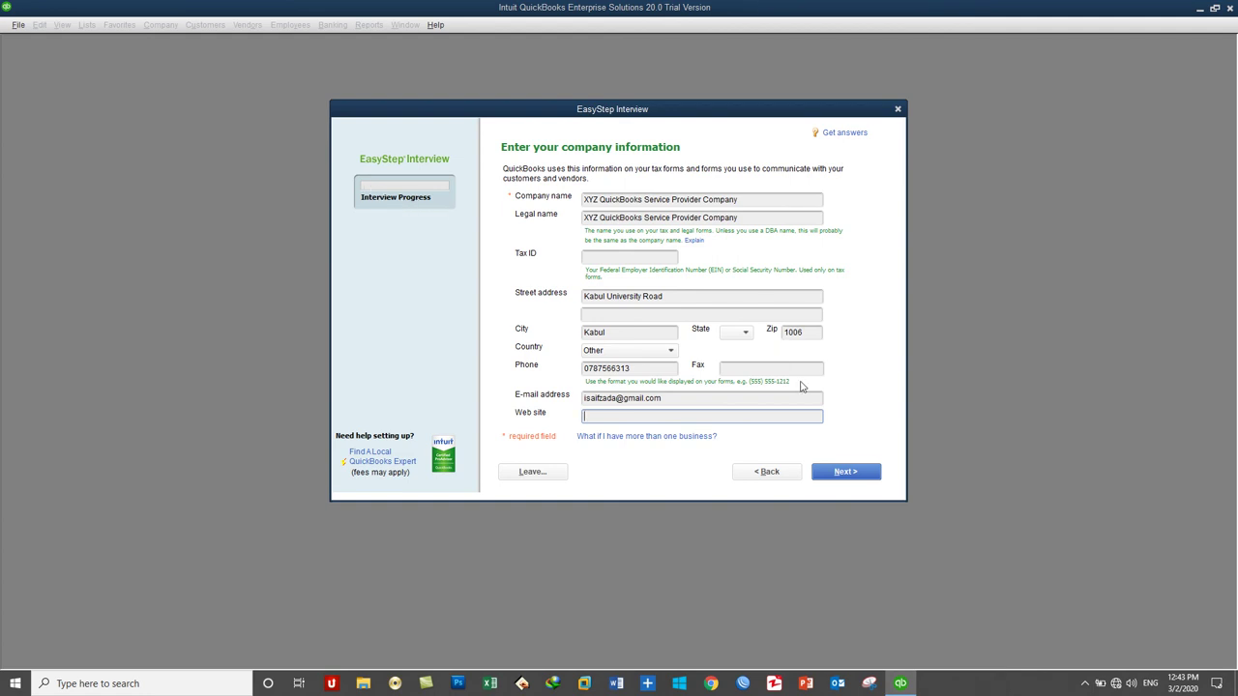
left_click(846, 479)
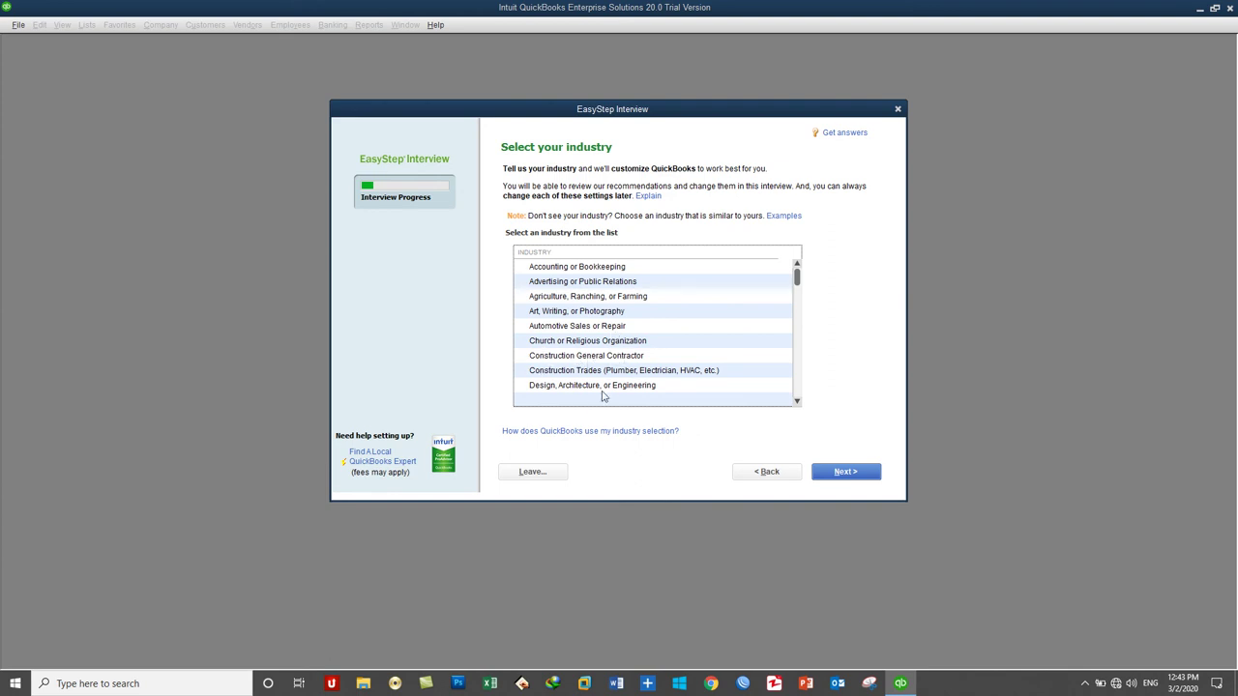
Step: Select Financial Services other than Accounting or Bookkeeping as the industry and continue
scroll(574, 387, "down", 1)
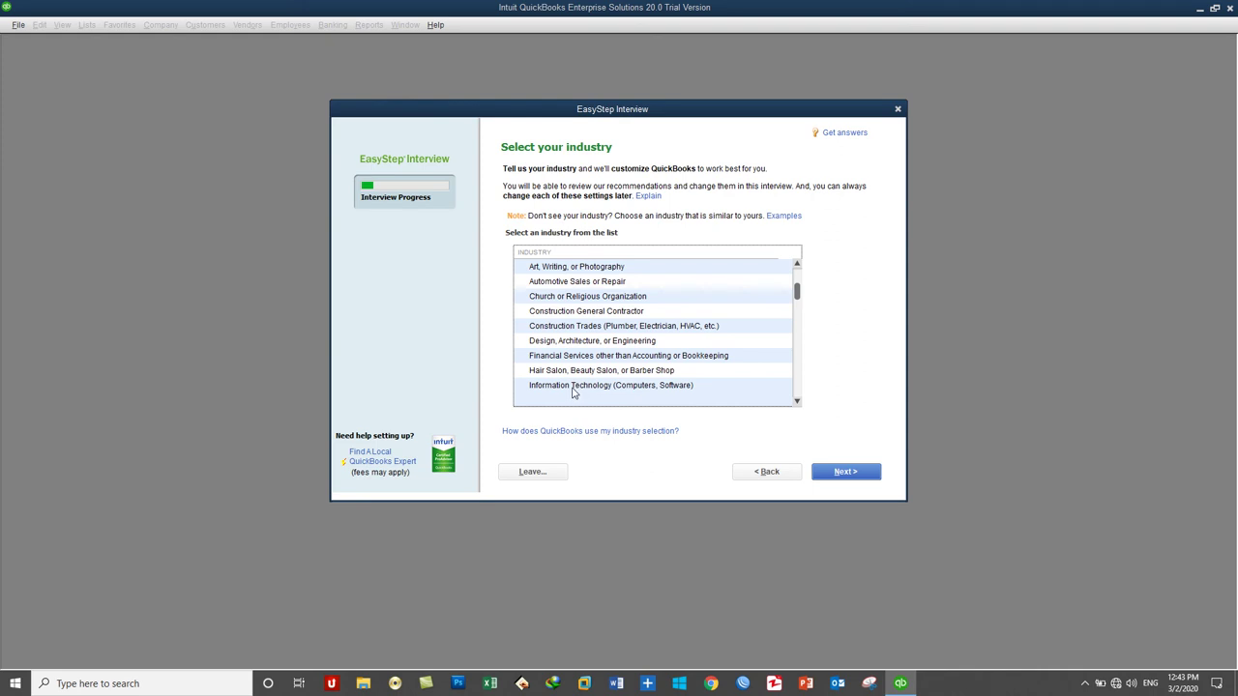
scroll(576, 392, "down", 1)
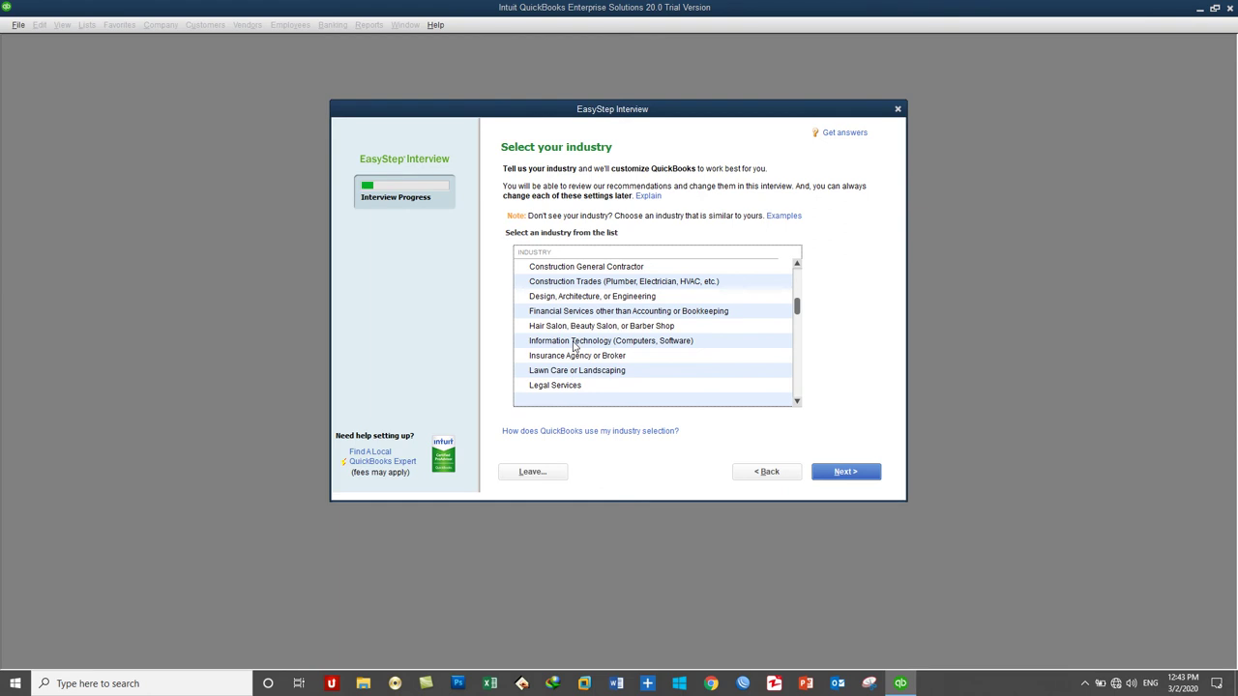
left_click(574, 343)
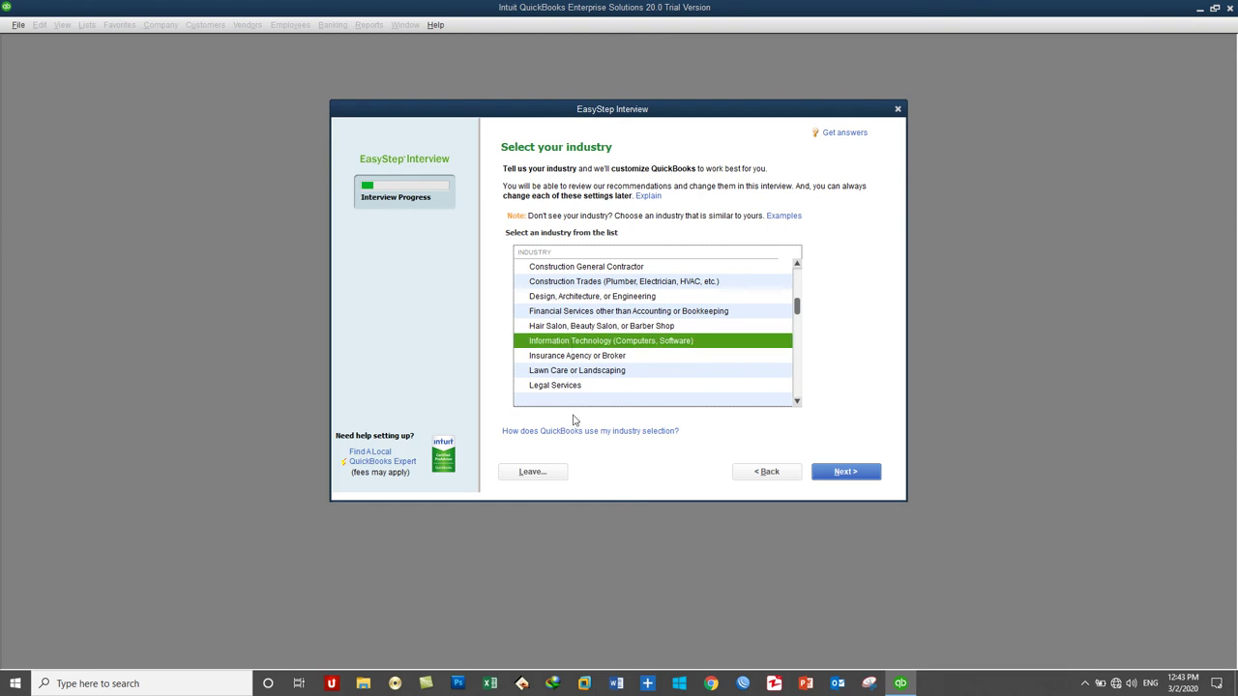
left_click(597, 314)
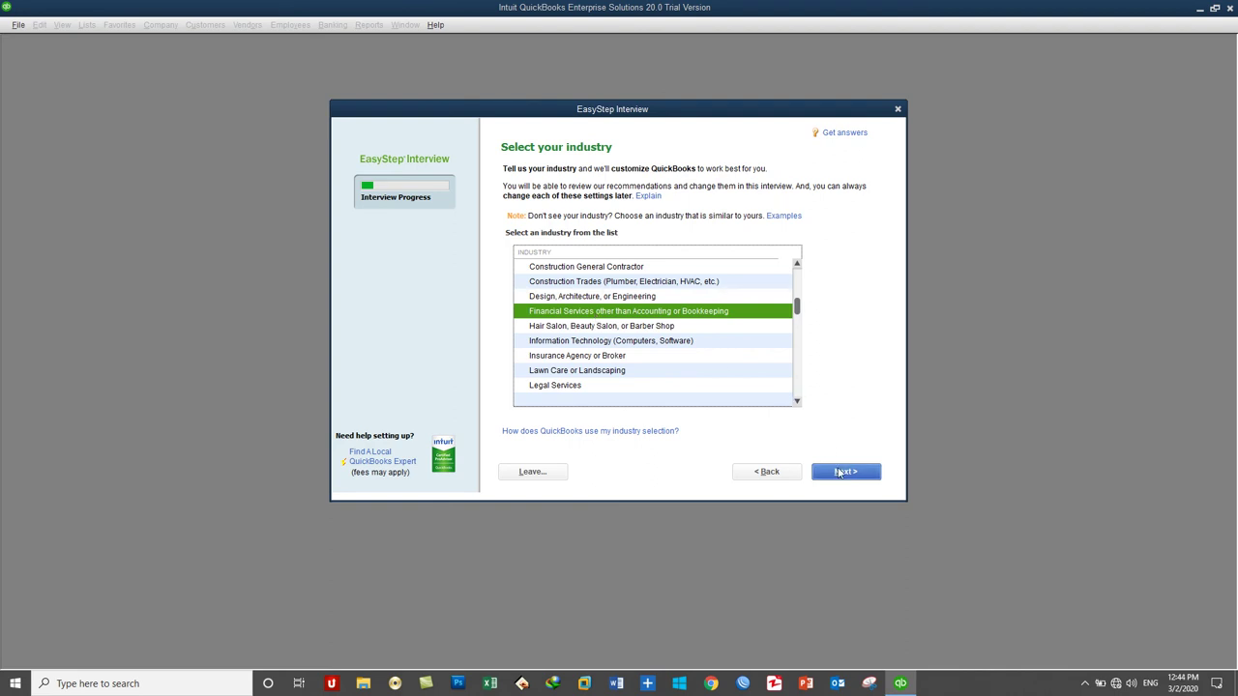
left_click(839, 472)
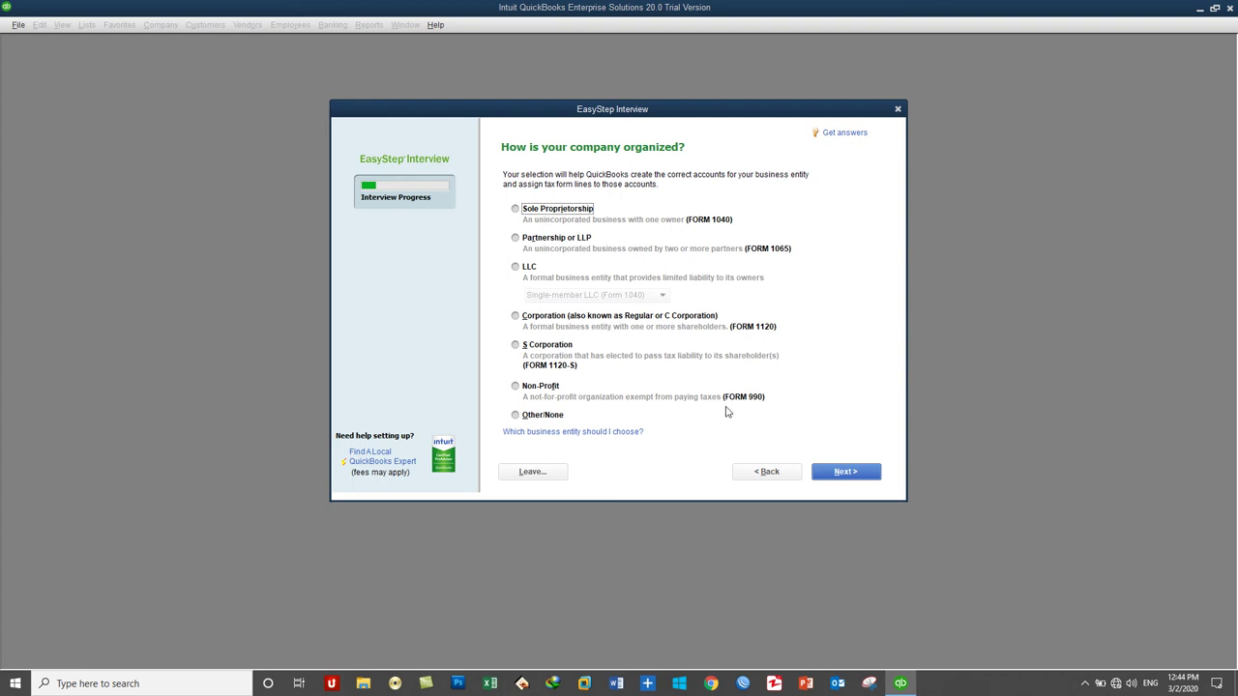
Step: Mark the company as a Sole Proprietorship and set the fiscal year to start in March
left_click(545, 215)
left_click(866, 483)
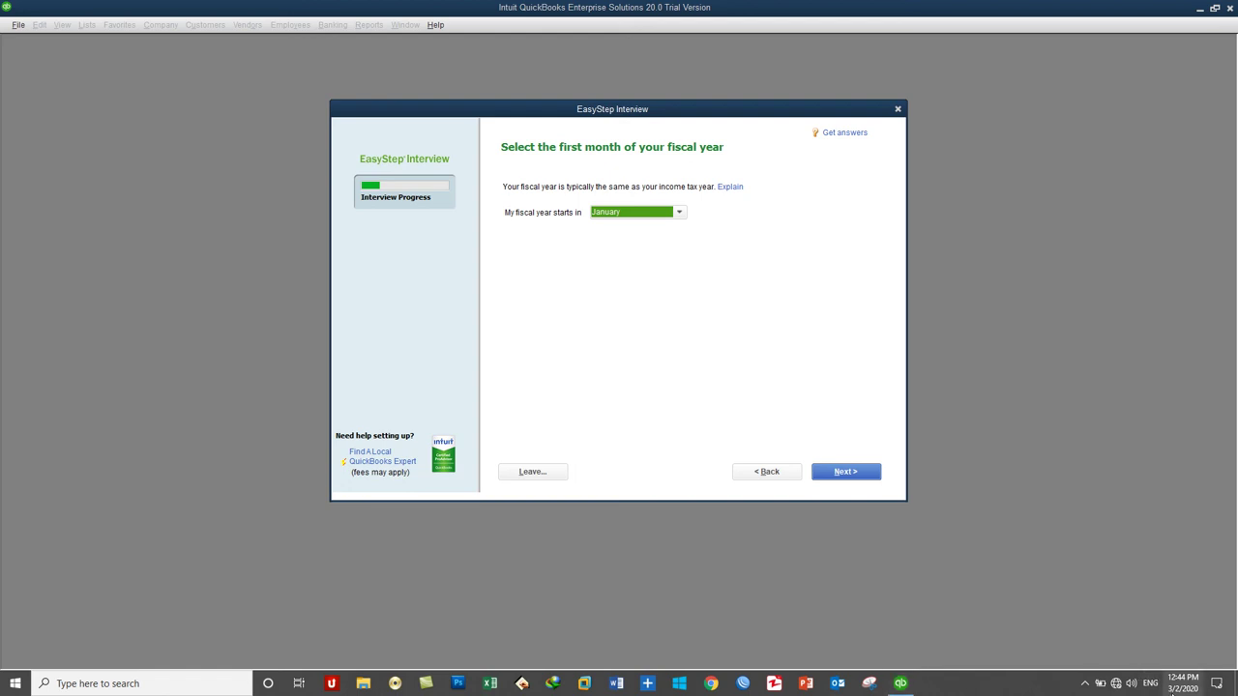
mouse_move(1170, 693)
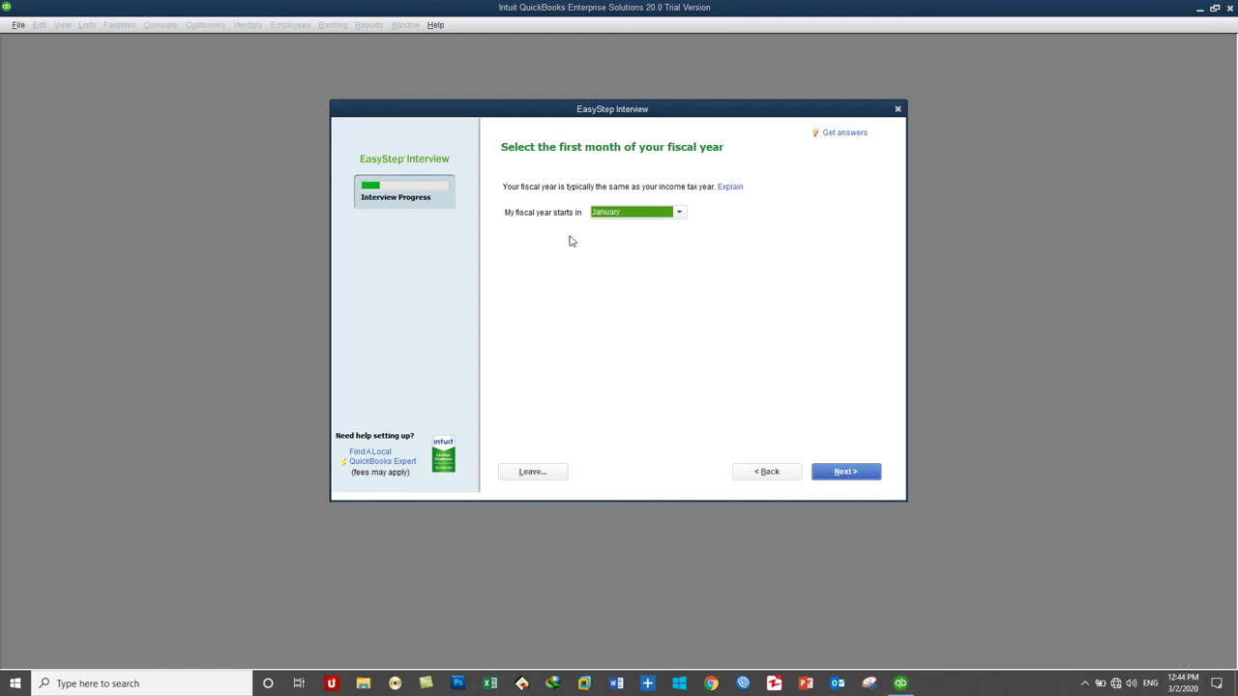
left_click(613, 211)
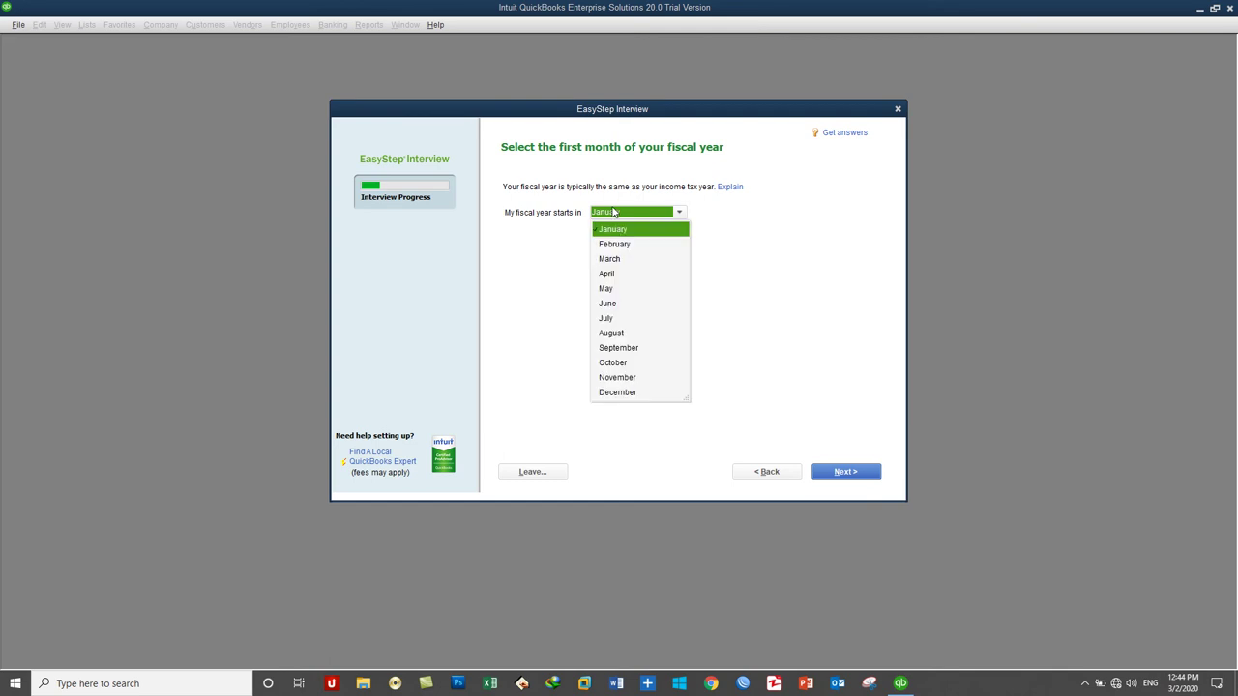
left_click(623, 261)
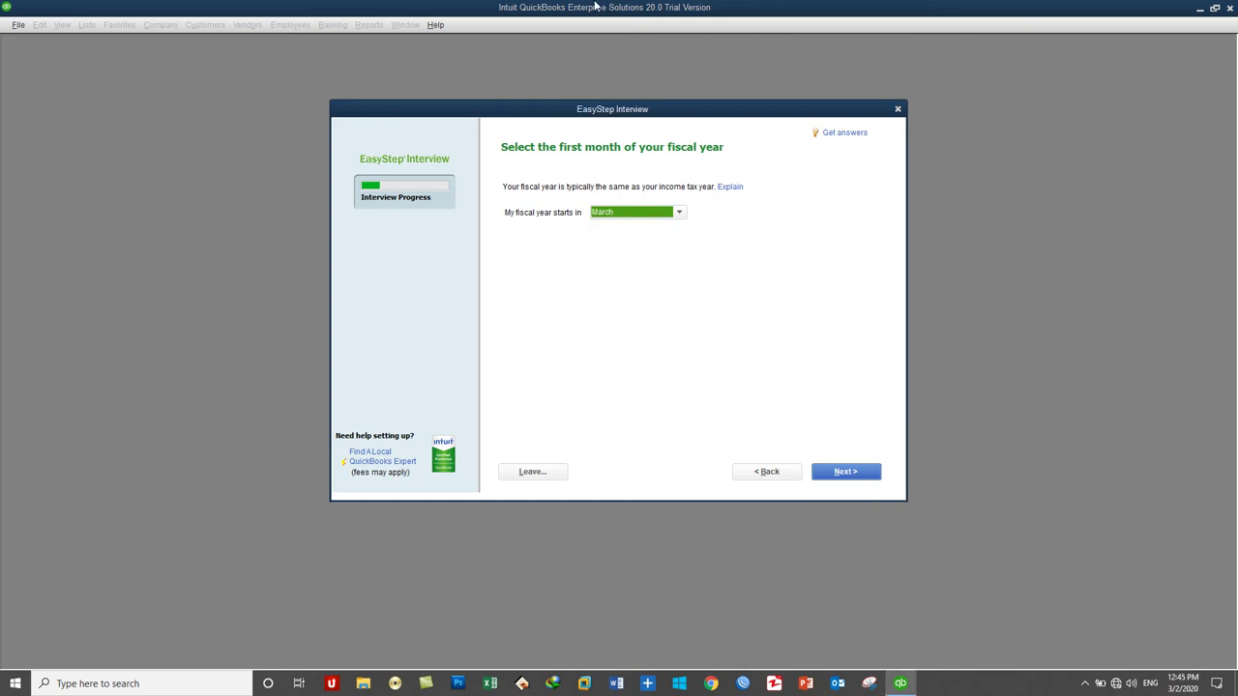
Step: Set and confirm an administrator password for the company file
left_click(849, 472)
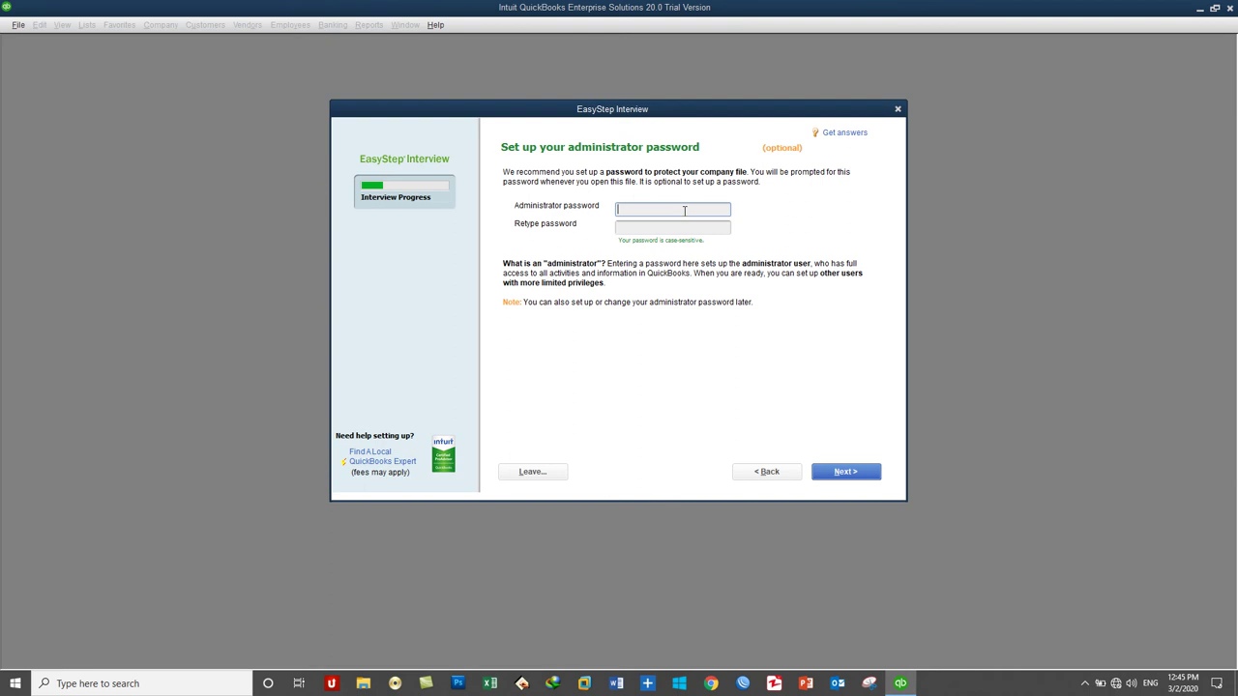
type("12345")
key("Tab")
type("12345")
left_click(832, 472)
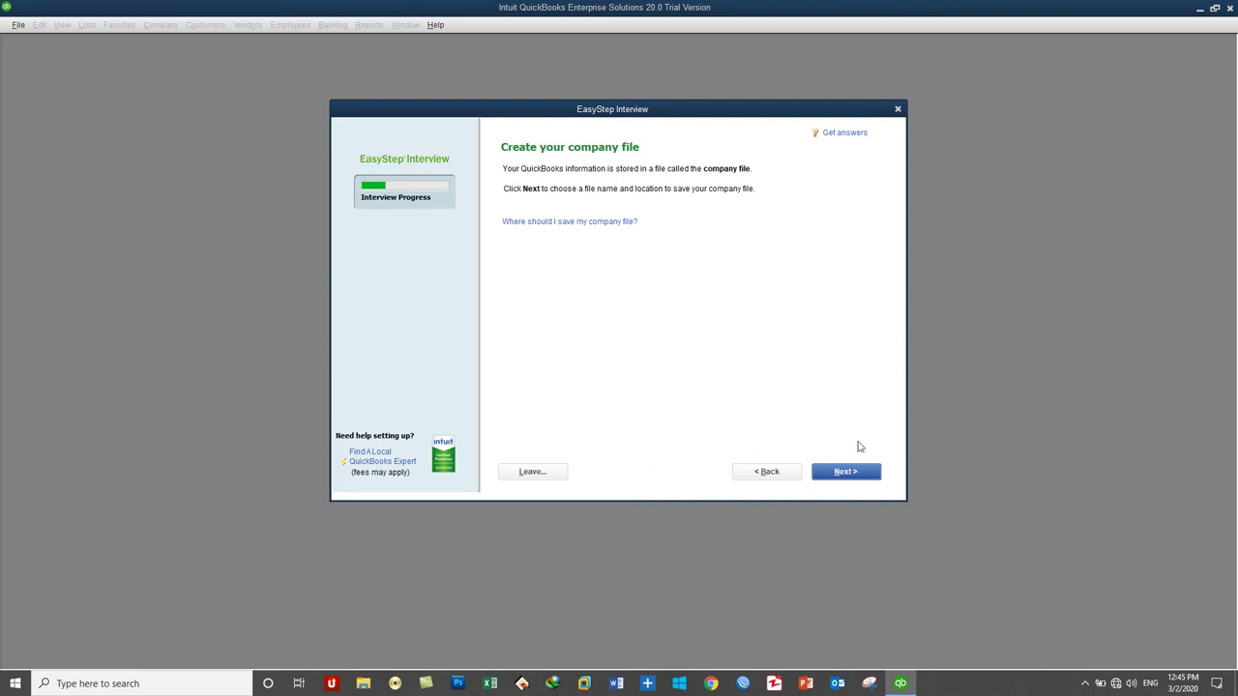
Step: Save the new company file as XYZ QuickBooks Service Provider Company in the Company Files folder
left_click(851, 471)
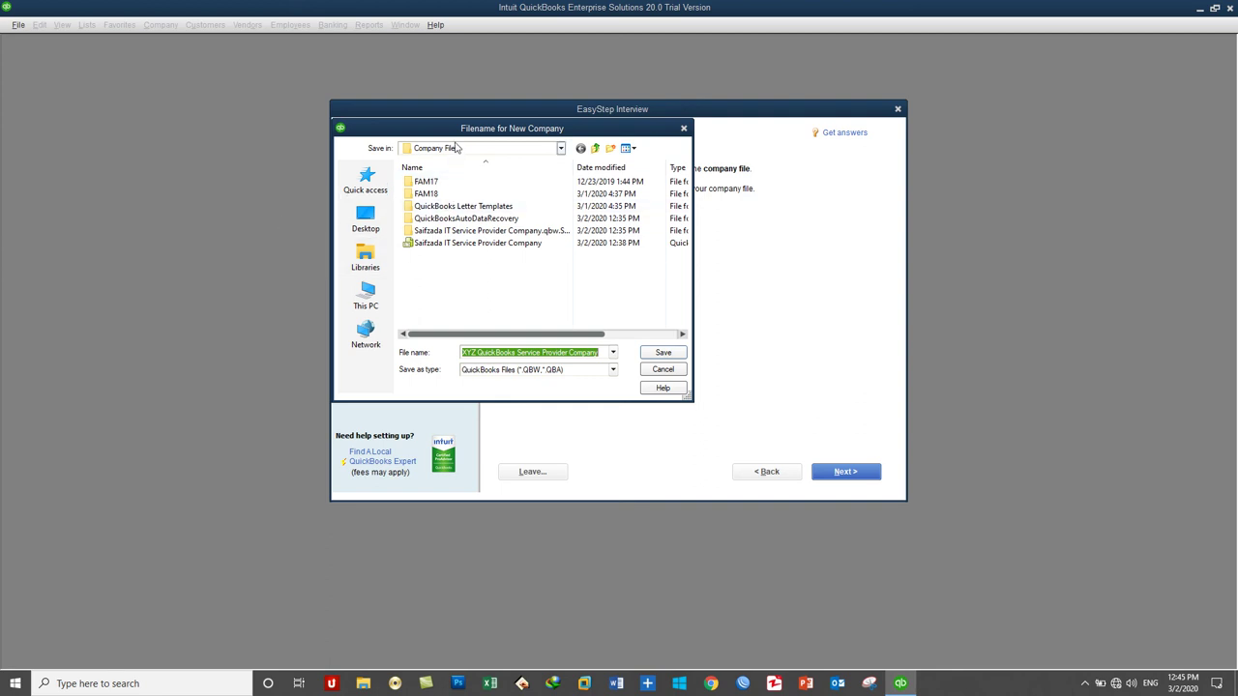
left_click(366, 295)
scroll(472, 266, "down", 5)
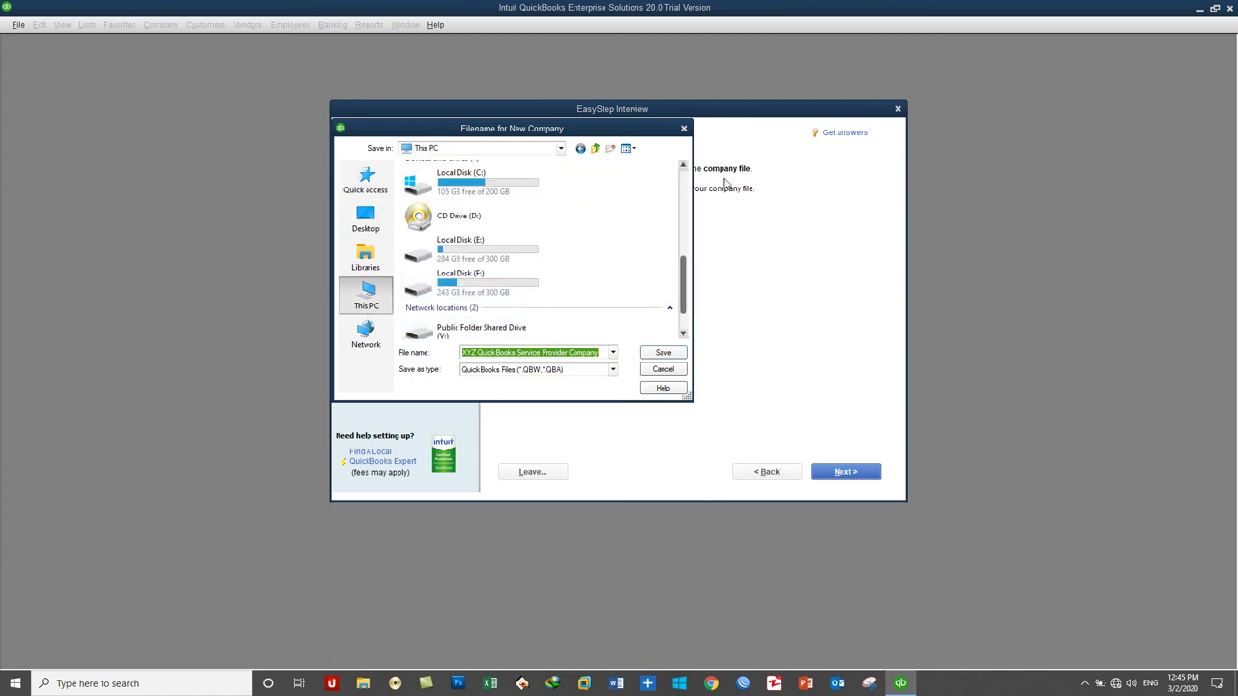
left_click(683, 127)
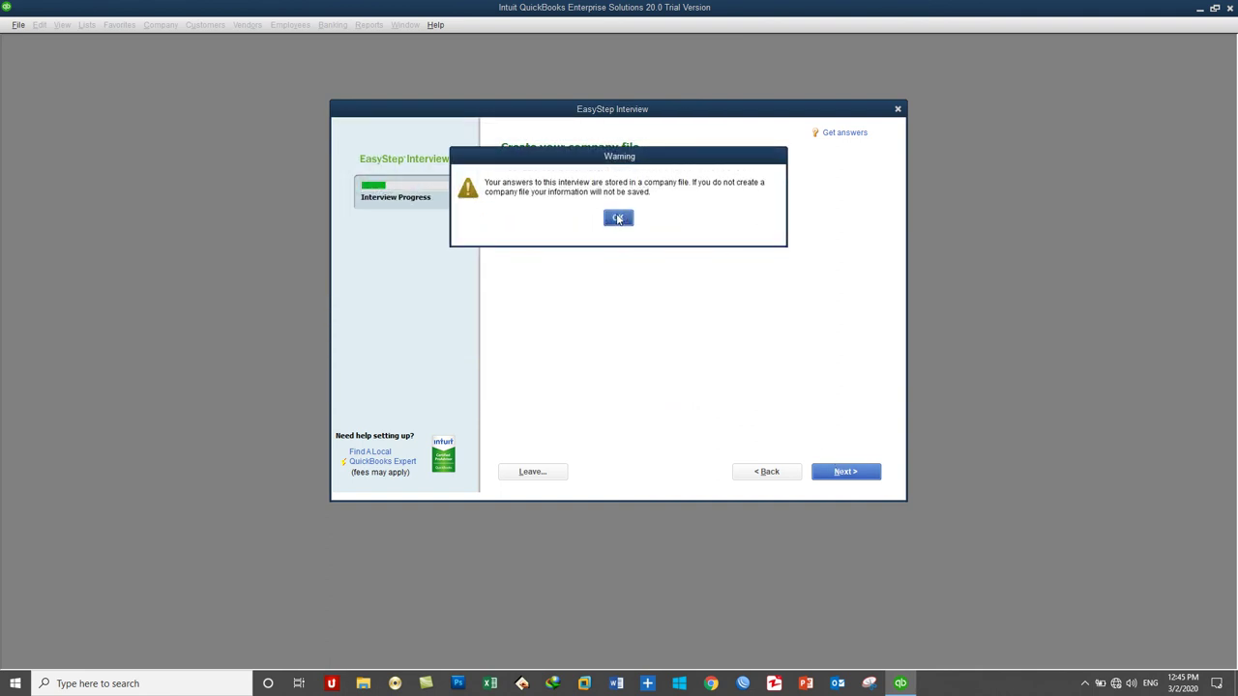
left_click(619, 218)
left_click(847, 473)
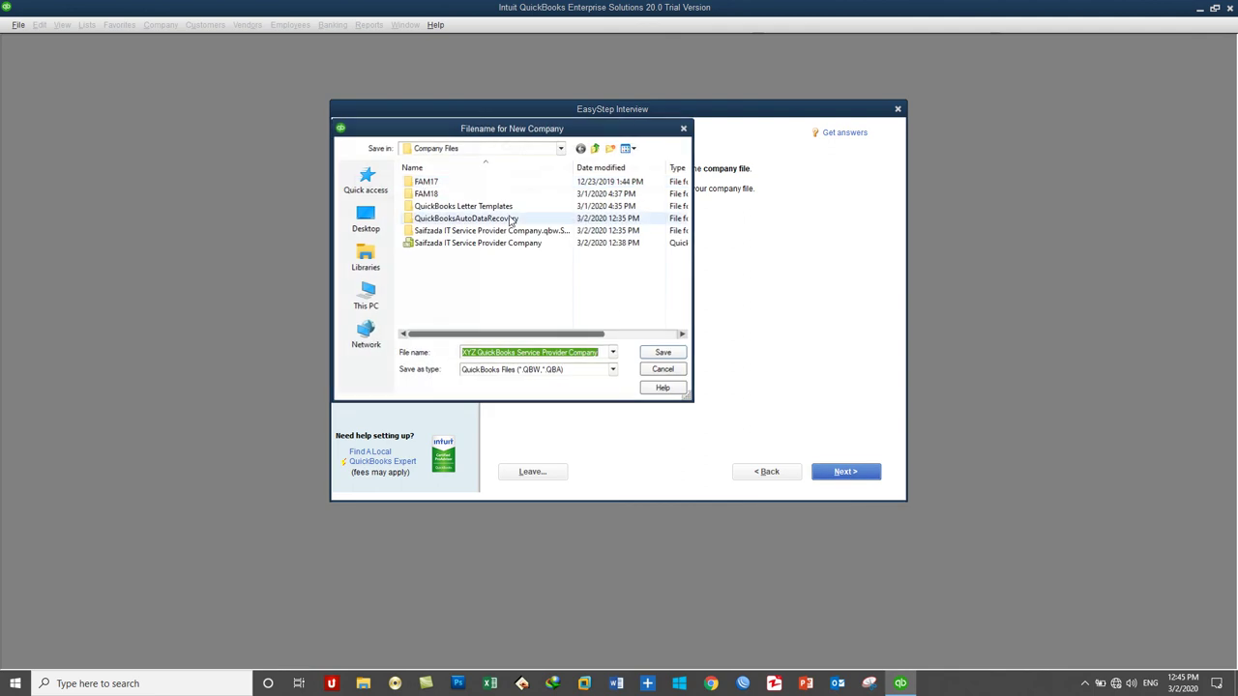
left_click(661, 354)
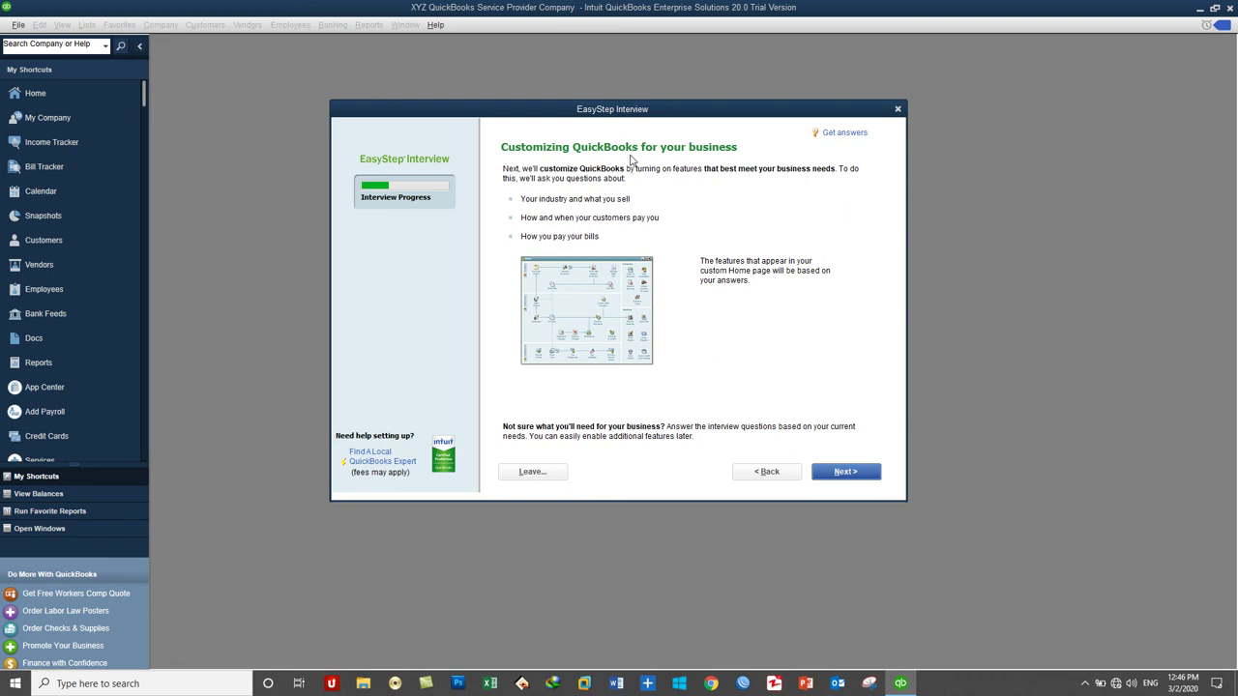
Step: Indicate that the business sells both services and products
left_click(837, 476)
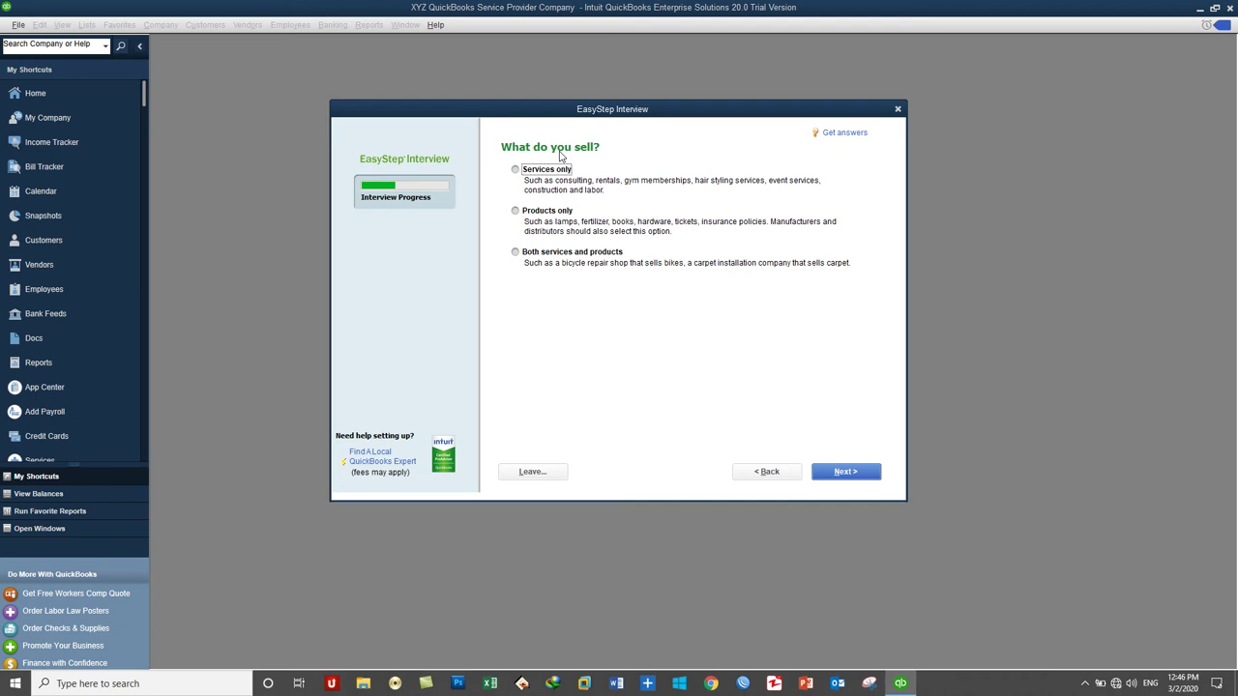
left_click(577, 255)
left_click(848, 472)
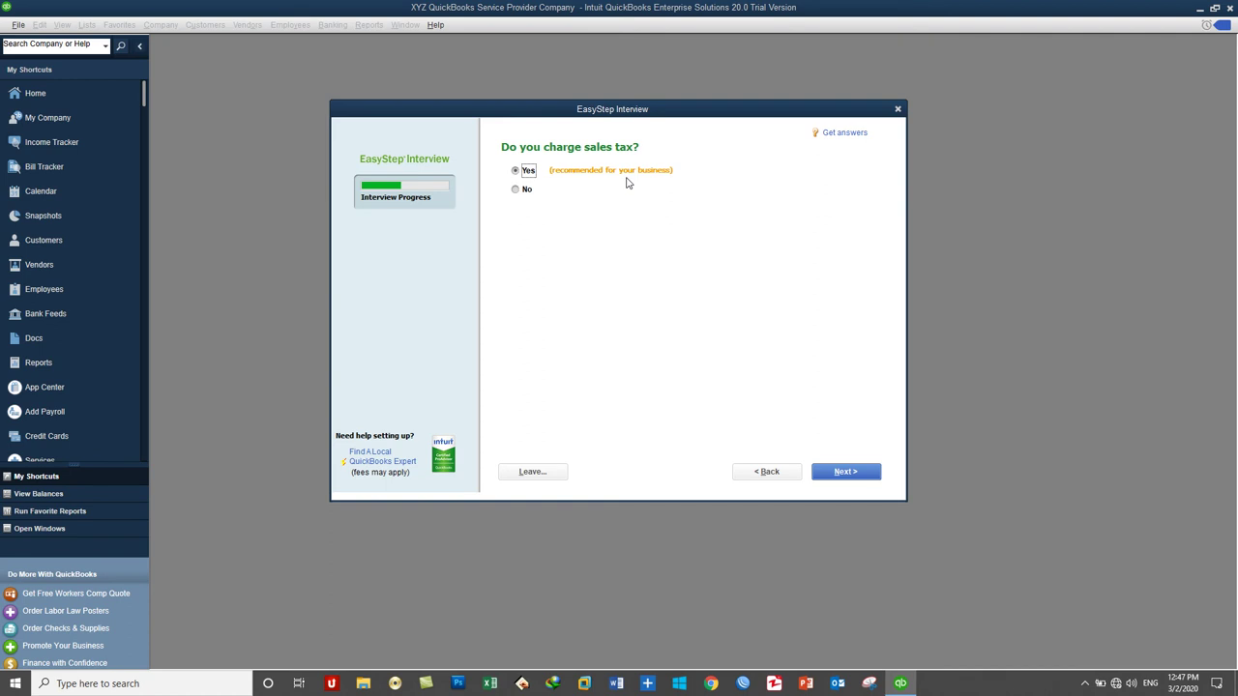
Step: Keep charging sales tax and answer Yes to creating estimates
left_click(819, 478)
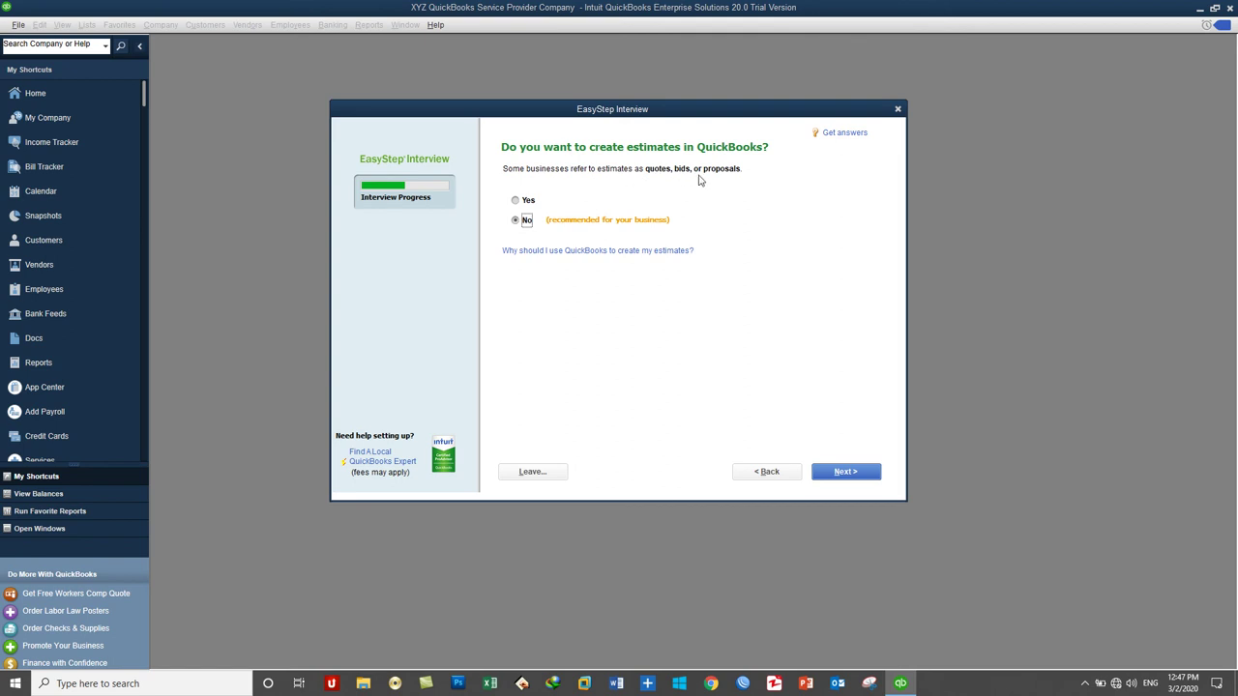
left_click(524, 201)
left_click(517, 224)
left_click(529, 200)
left_click(841, 473)
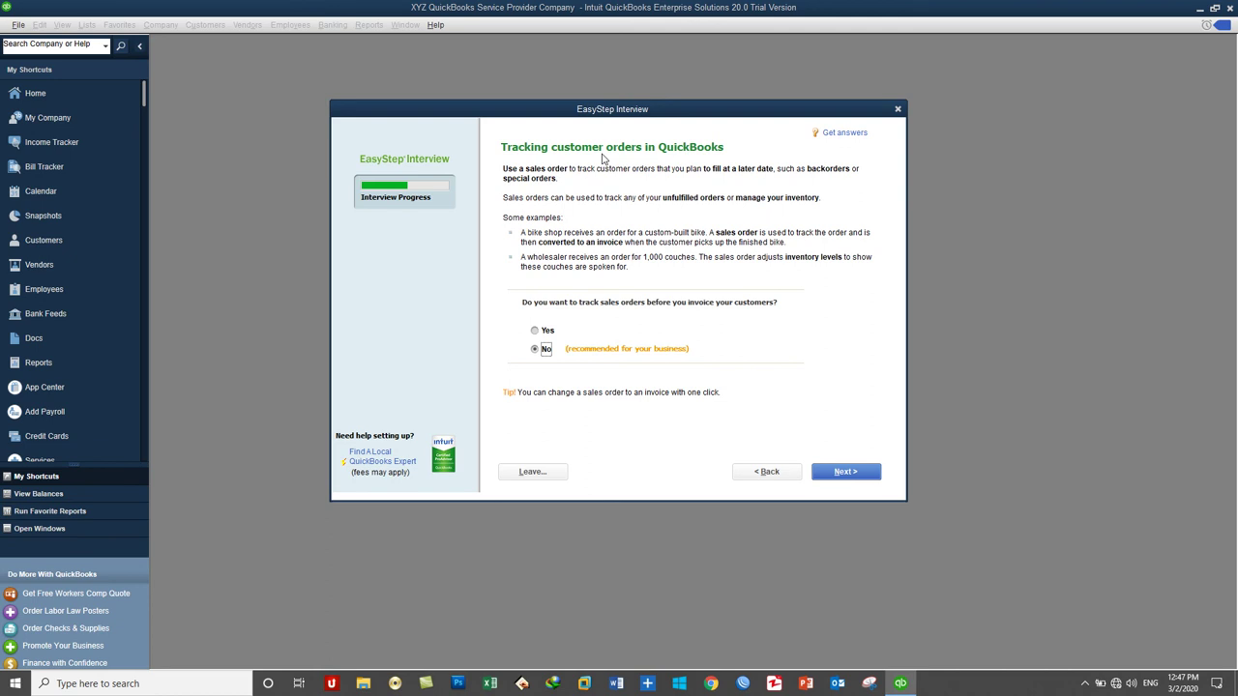
Step: Answer Yes to tracking sales orders and Yes to using billing statements
left_click(543, 332)
left_click(827, 481)
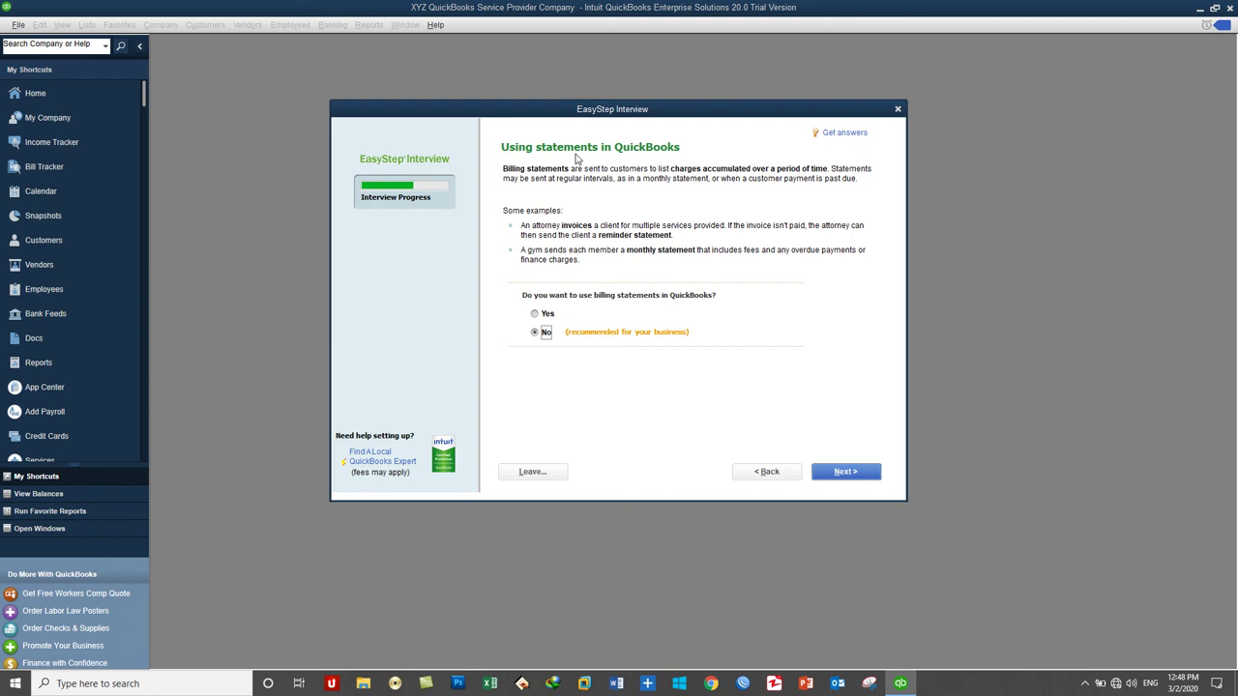
left_click(535, 313)
left_click(832, 471)
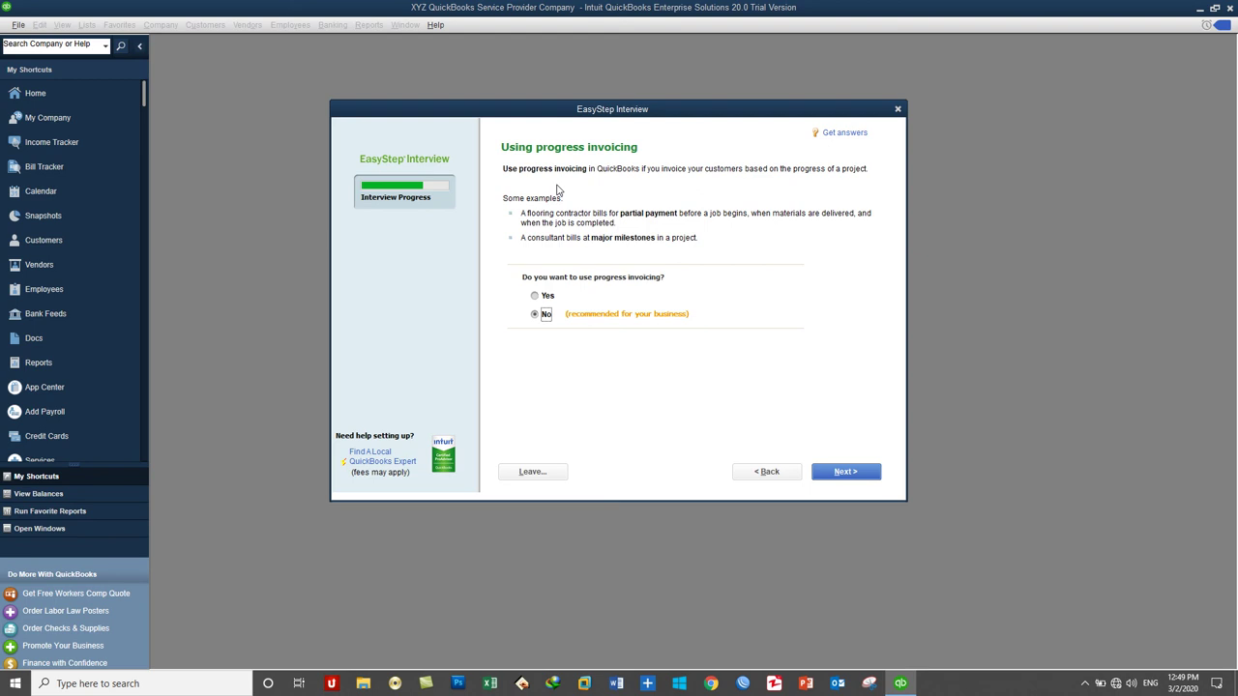
Step: Answer Yes to using progress invoicing and keep Yes for tracking bills you owe
left_click(542, 298)
left_click(841, 471)
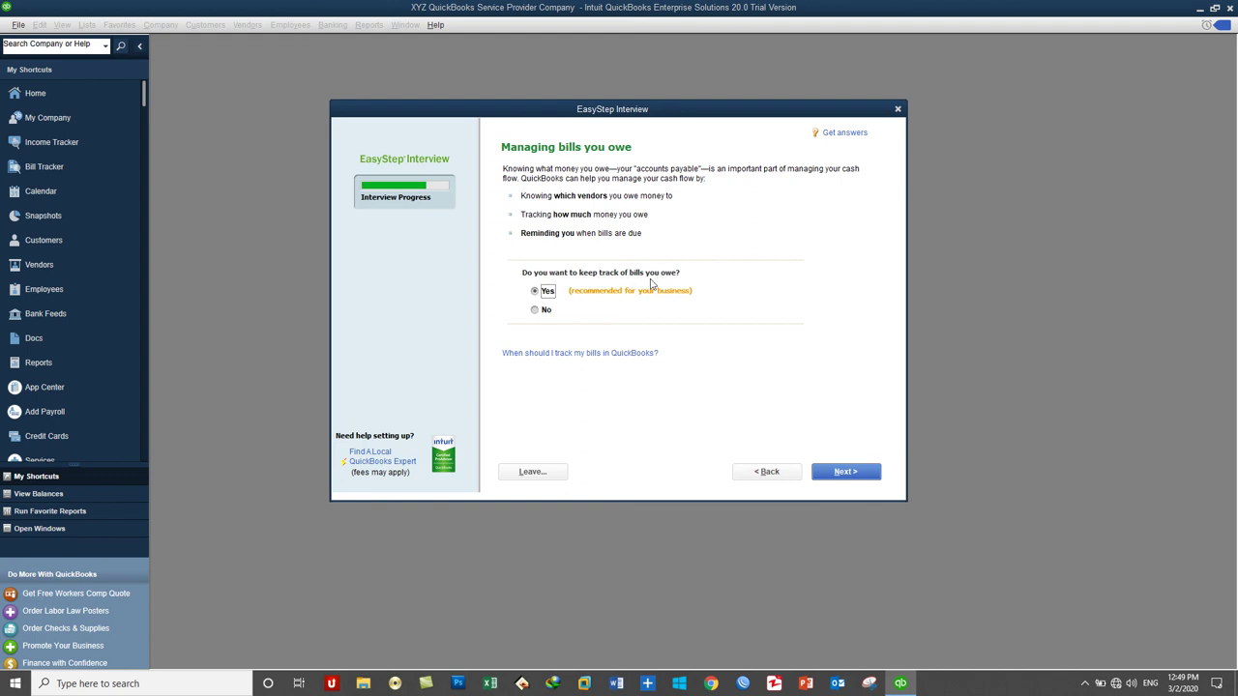
left_click(839, 472)
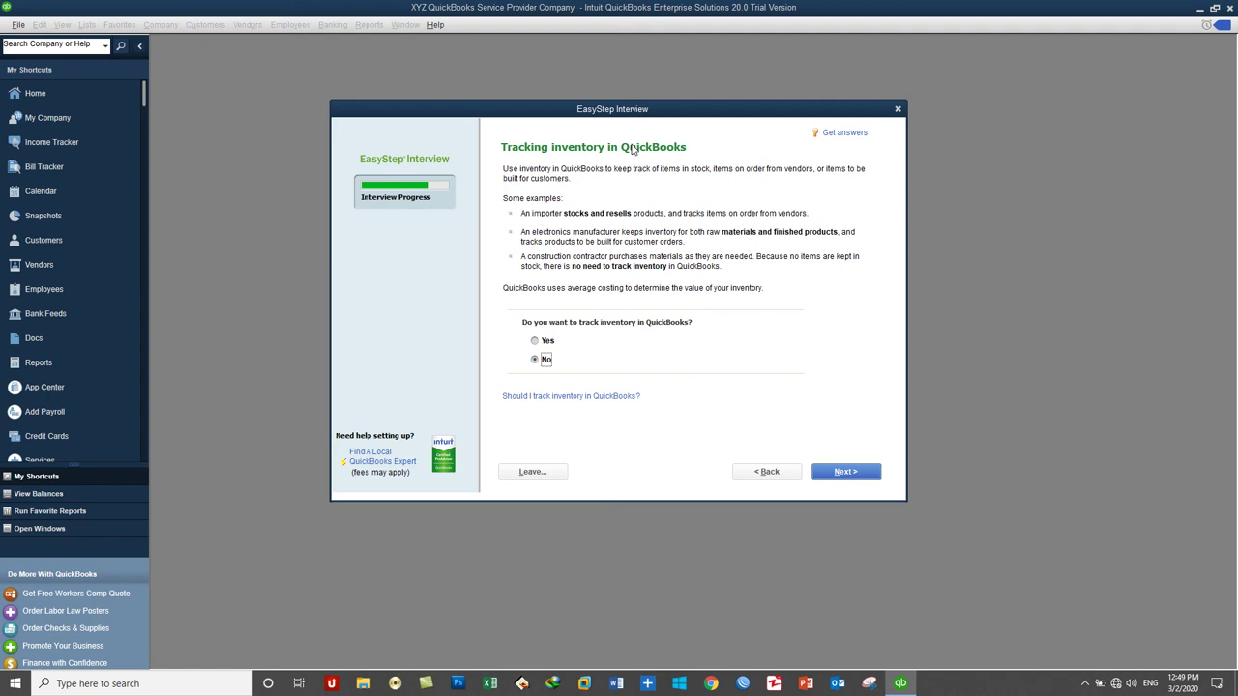
Step: Answer Yes to tracking inventory and keep time tracking turned on
left_click(547, 341)
left_click(546, 360)
left_click(547, 343)
left_click(846, 471)
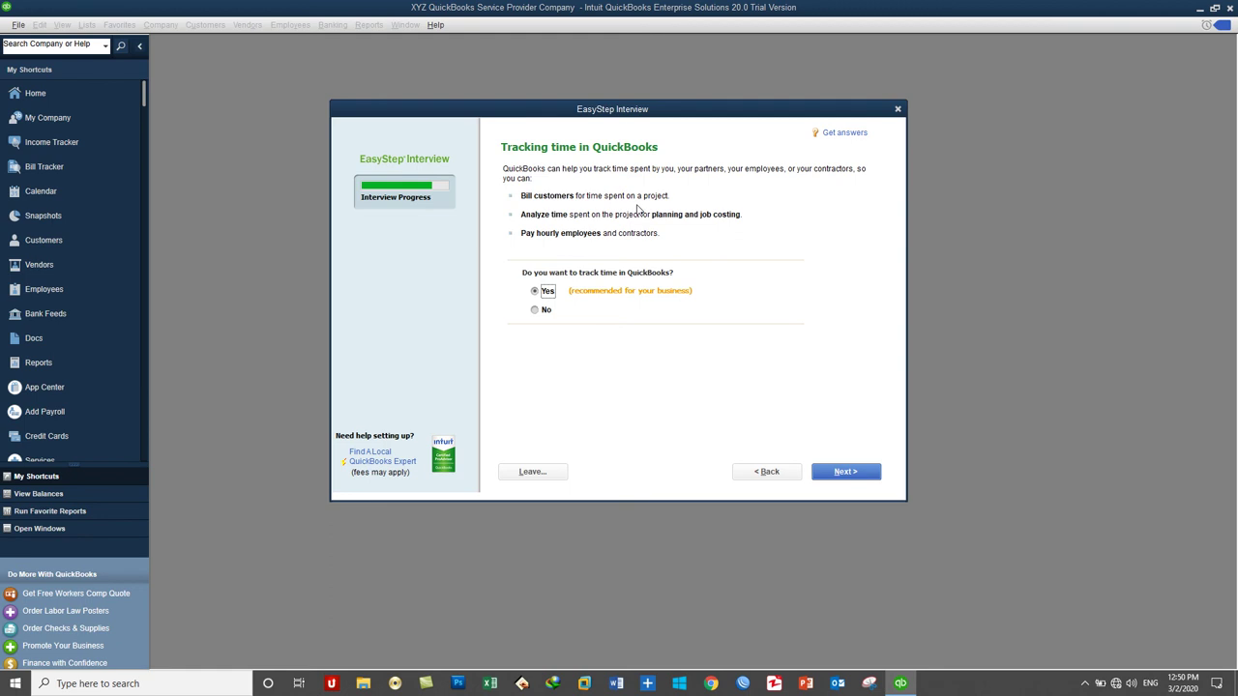
left_click(845, 470)
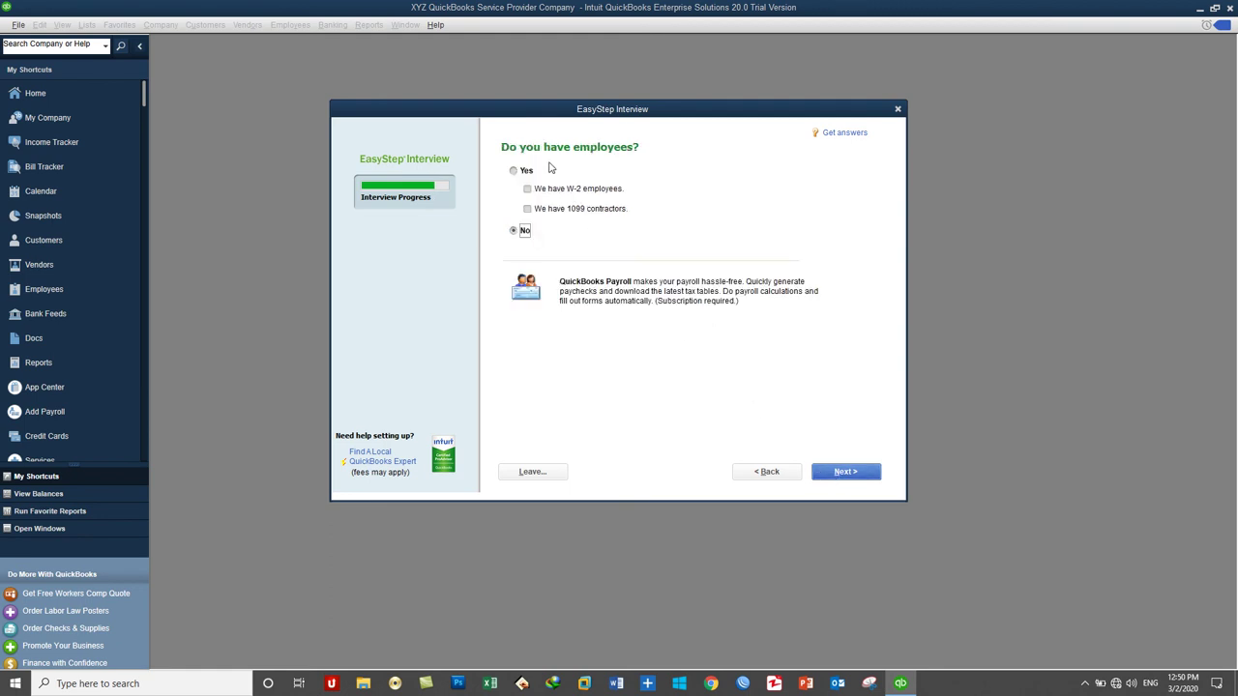
Step: Indicate the business has employees, W-2 employees only, with 1099 contractors unchecked
left_click(513, 172)
left_click(554, 211)
left_click(550, 190)
left_click(551, 207)
left_click(843, 472)
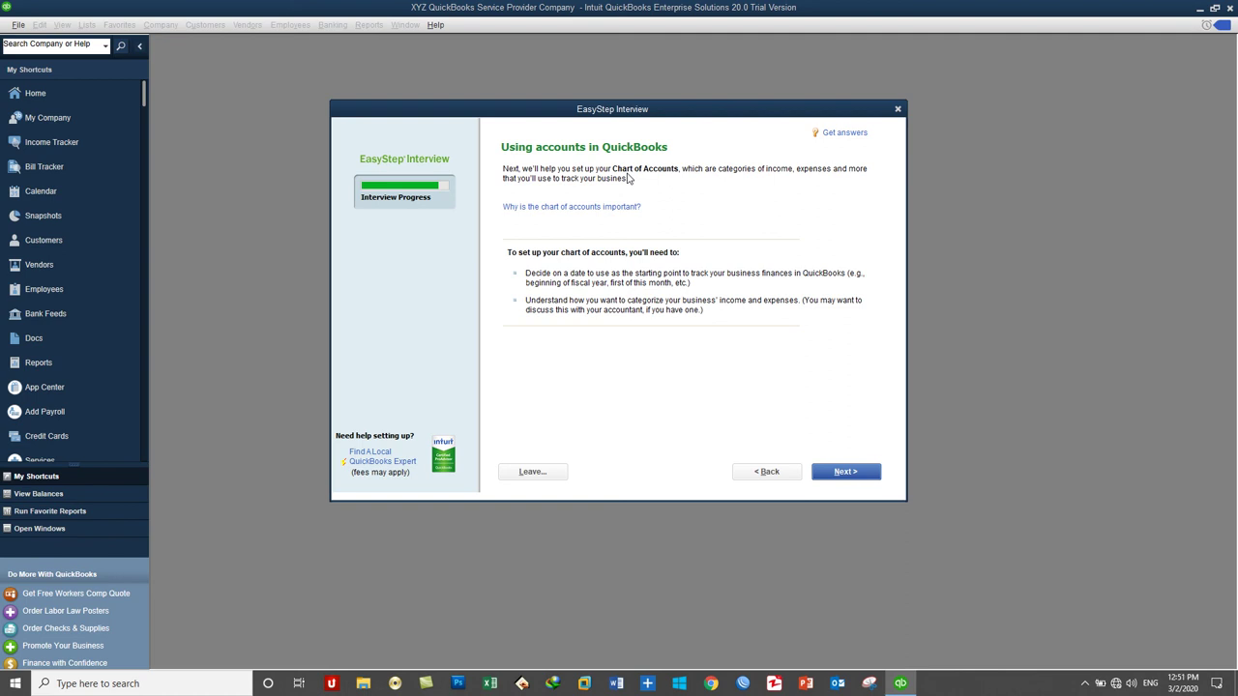
Step: Choose the beginning of this fiscal year, 03/01/2020, as the start date
left_click(840, 471)
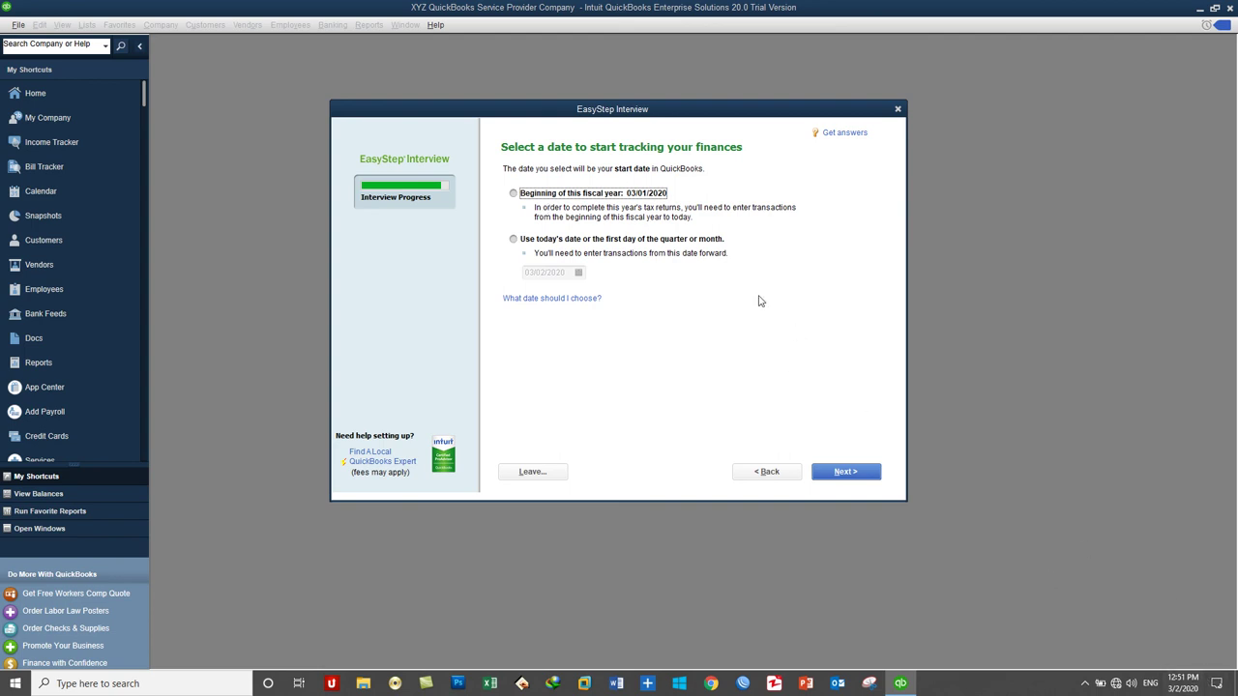
left_click(635, 199)
left_click(588, 239)
left_click(578, 274)
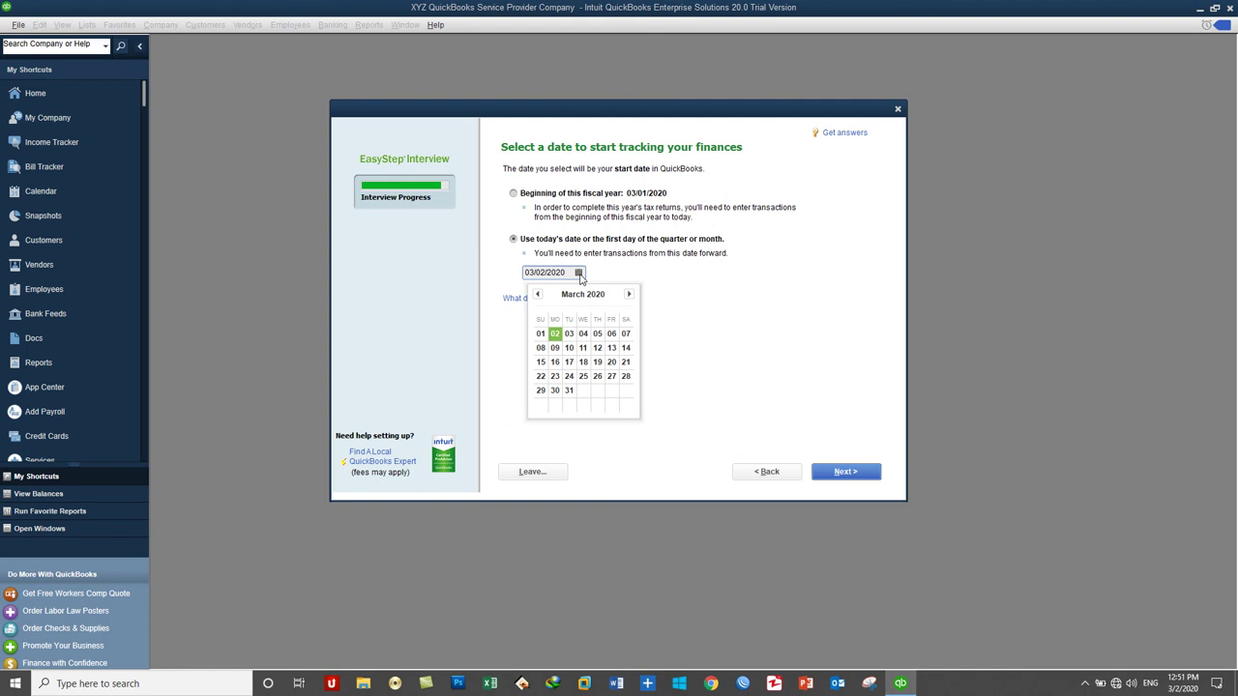
left_click(529, 195)
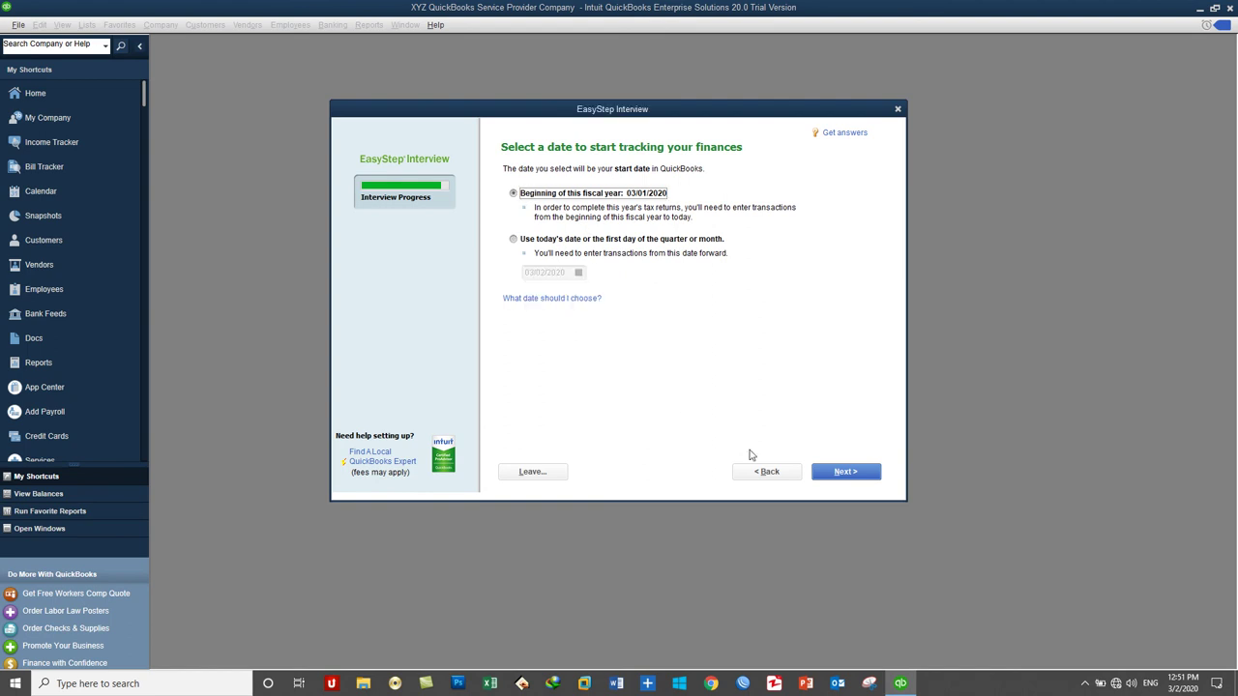
left_click(837, 473)
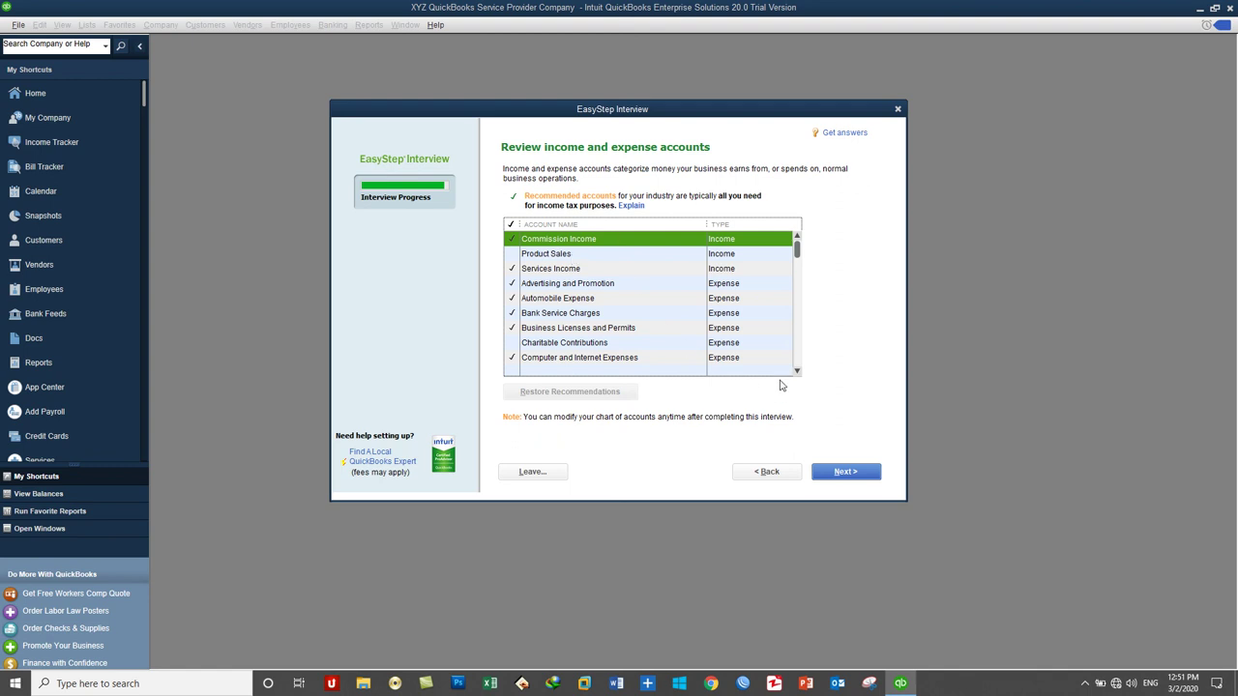
Step: Scroll through the recommended income and expense accounts down to Other Income
scroll(750, 329, "down", 3)
scroll(751, 329, "down", 3)
scroll(750, 329, "up", 6)
scroll(685, 303, "down", 8)
scroll(685, 303, "down", 2)
scroll(685, 303, "up", 3)
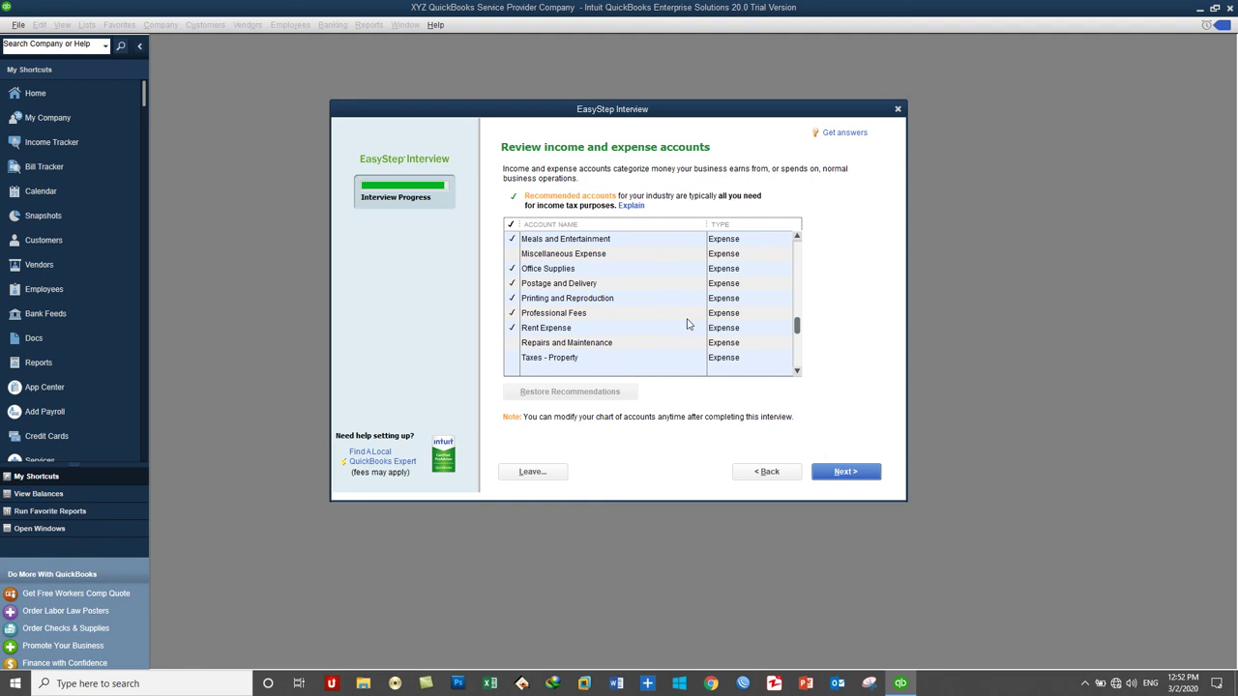
scroll(688, 324, "down", 2)
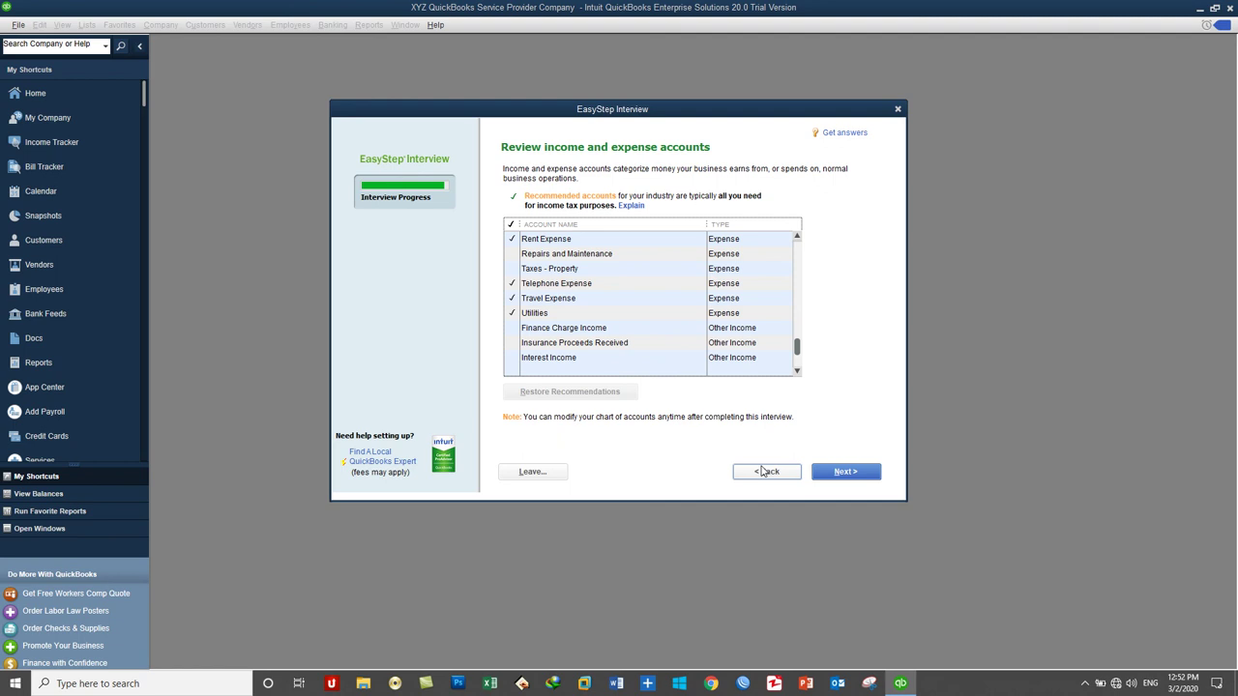
left_click(762, 472)
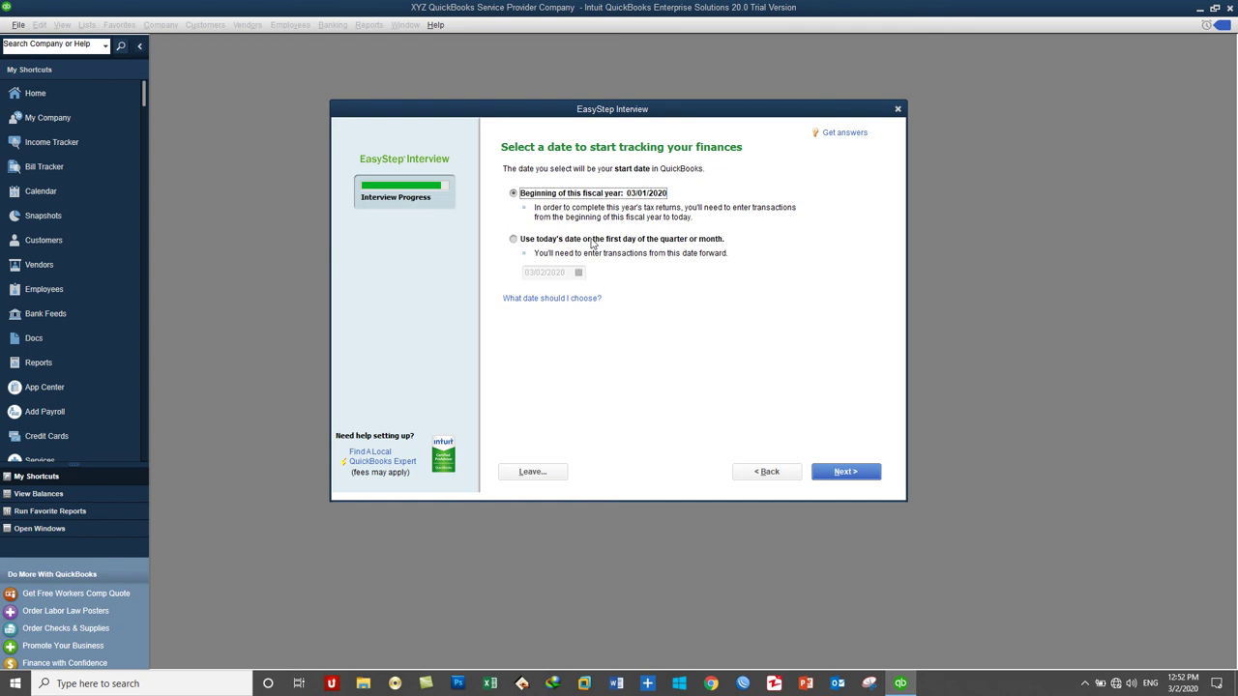
left_click(849, 473)
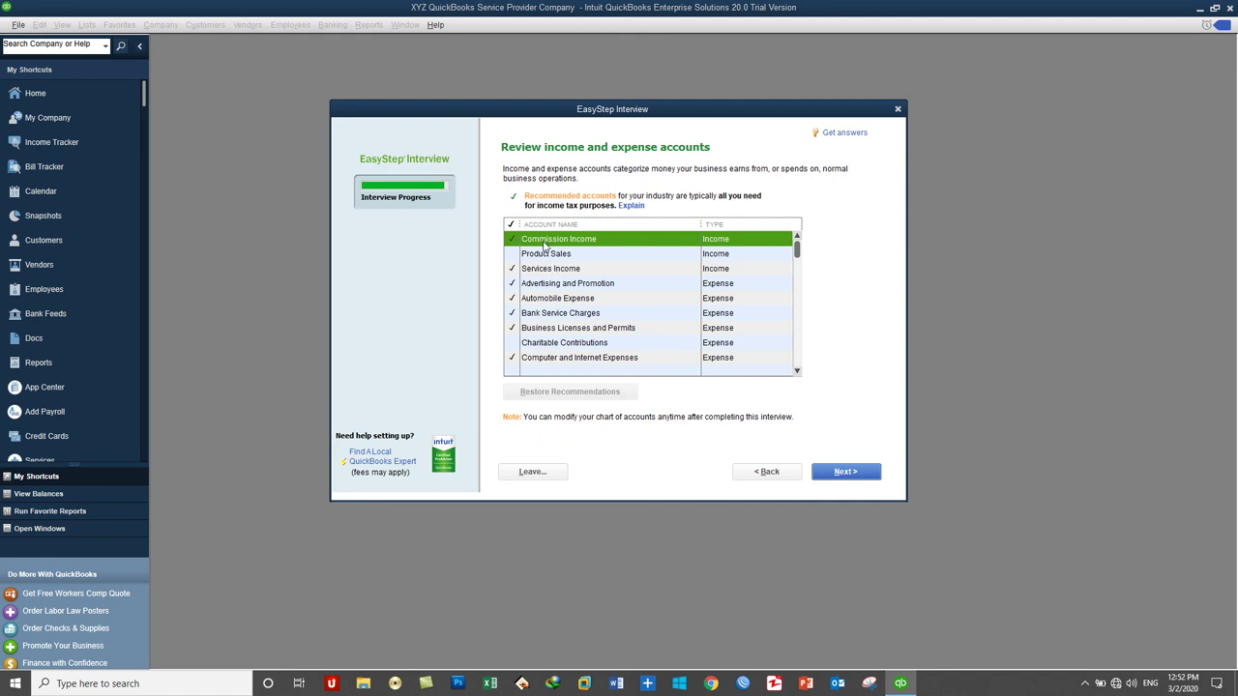
Step: Uncheck Commission Income and finish the interview on the Congratulations page
left_click(510, 253)
left_click(512, 316)
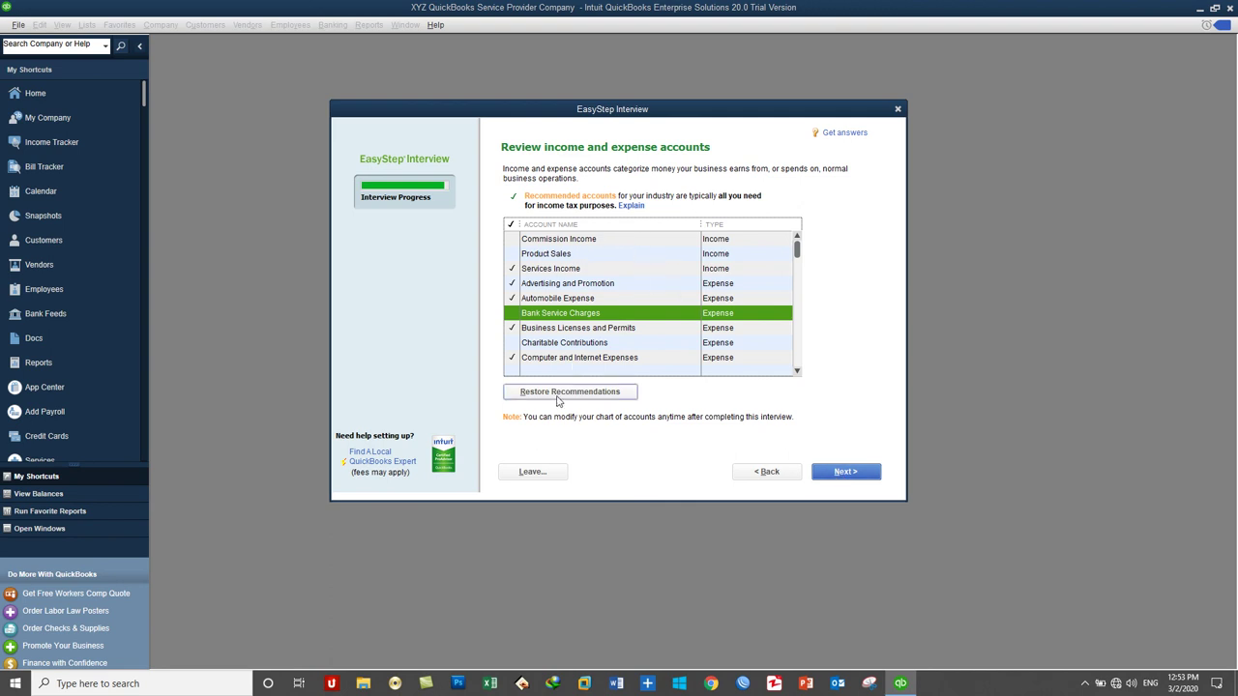
left_click(847, 473)
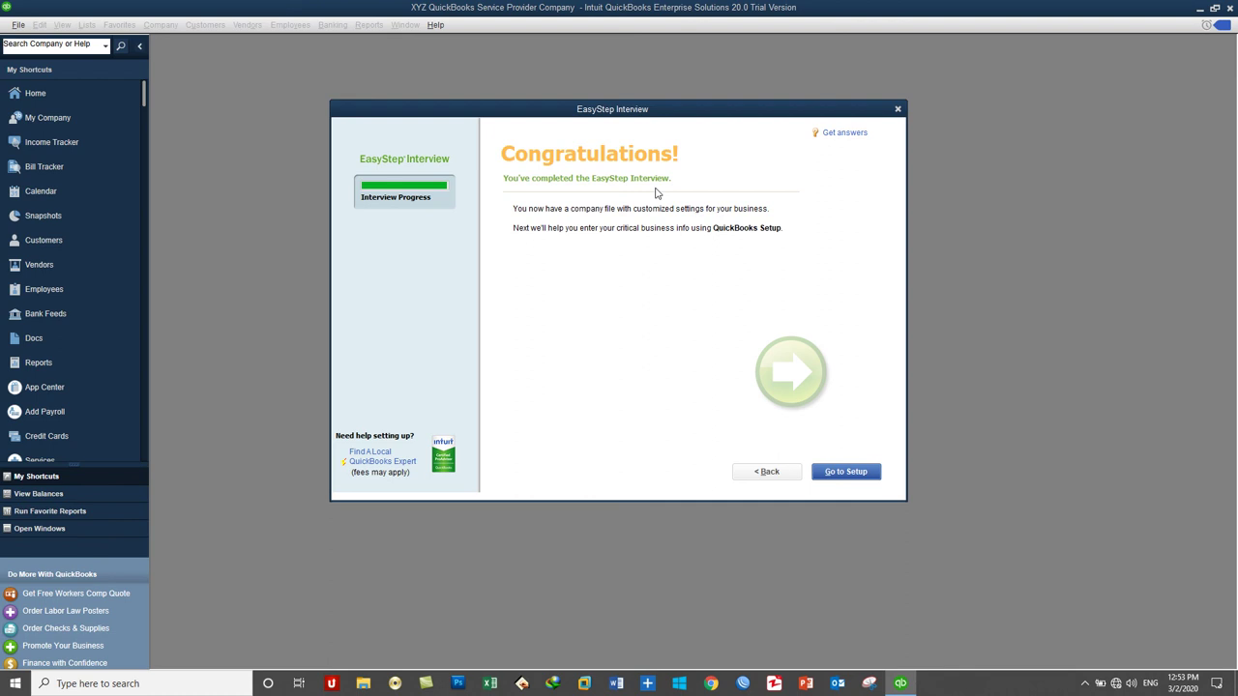
Step: Go to the QuickBooks Desktop setup for the new company
left_click(841, 471)
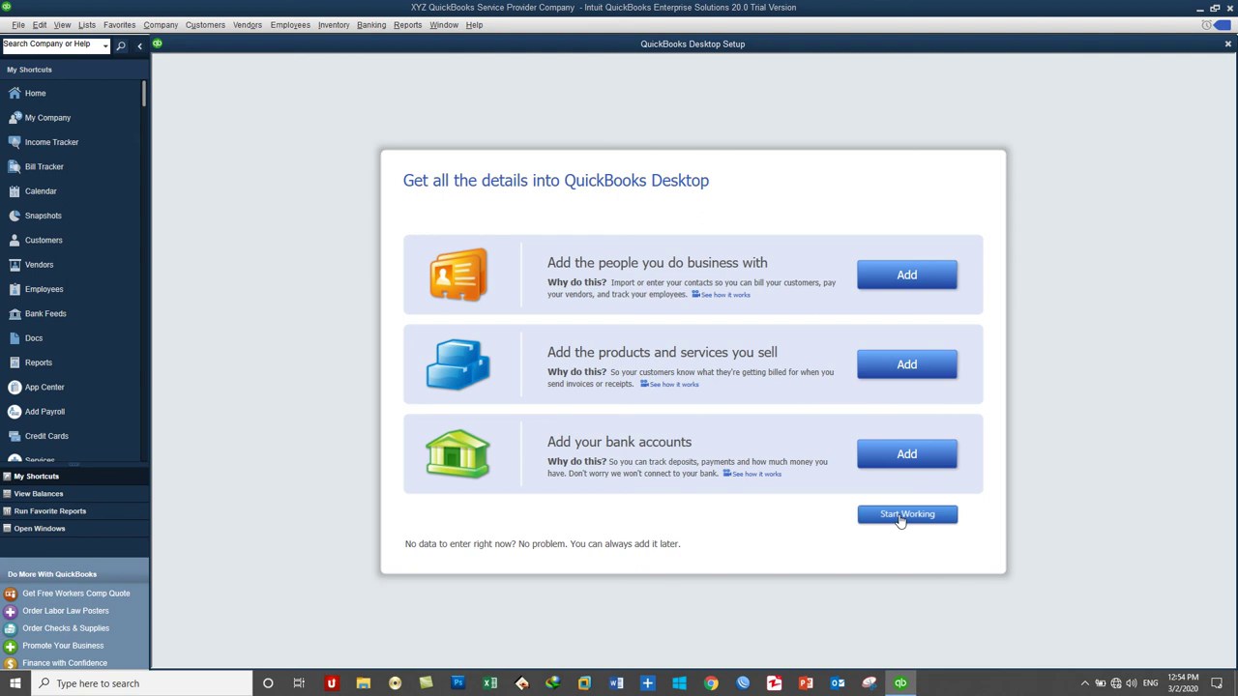
Step: Start working without adding details, confirm the network connection, and refresh the failed web page
left_click(906, 515)
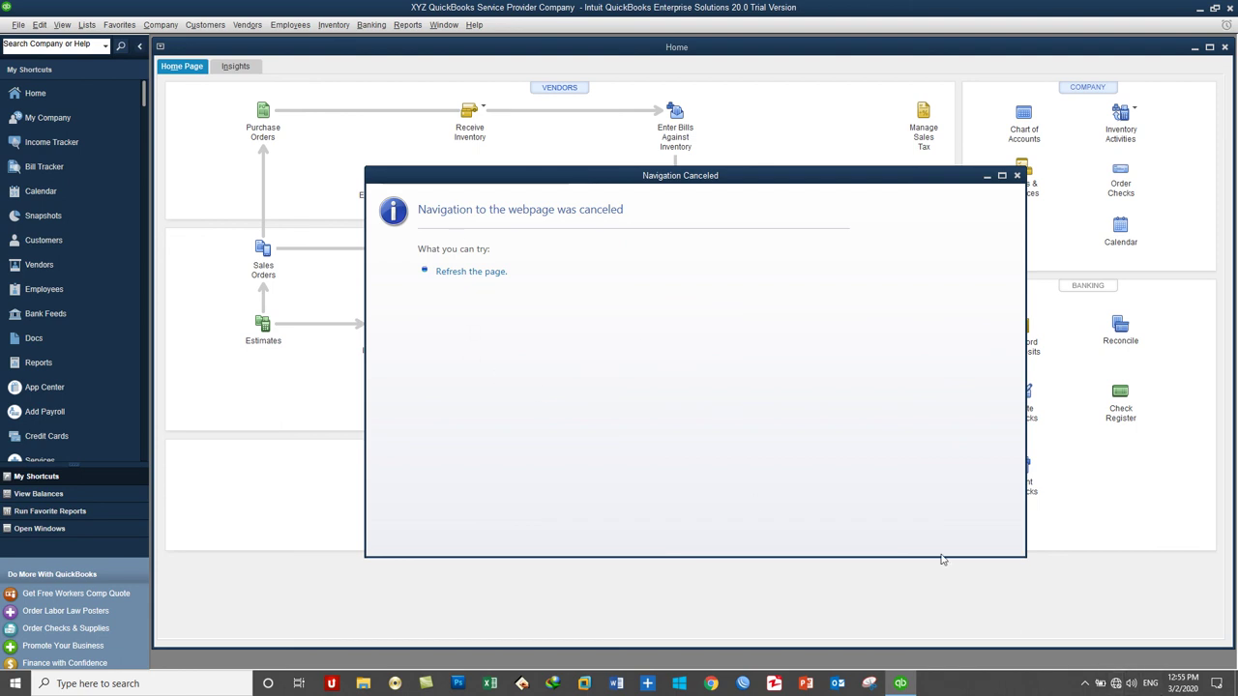
left_click(1117, 683)
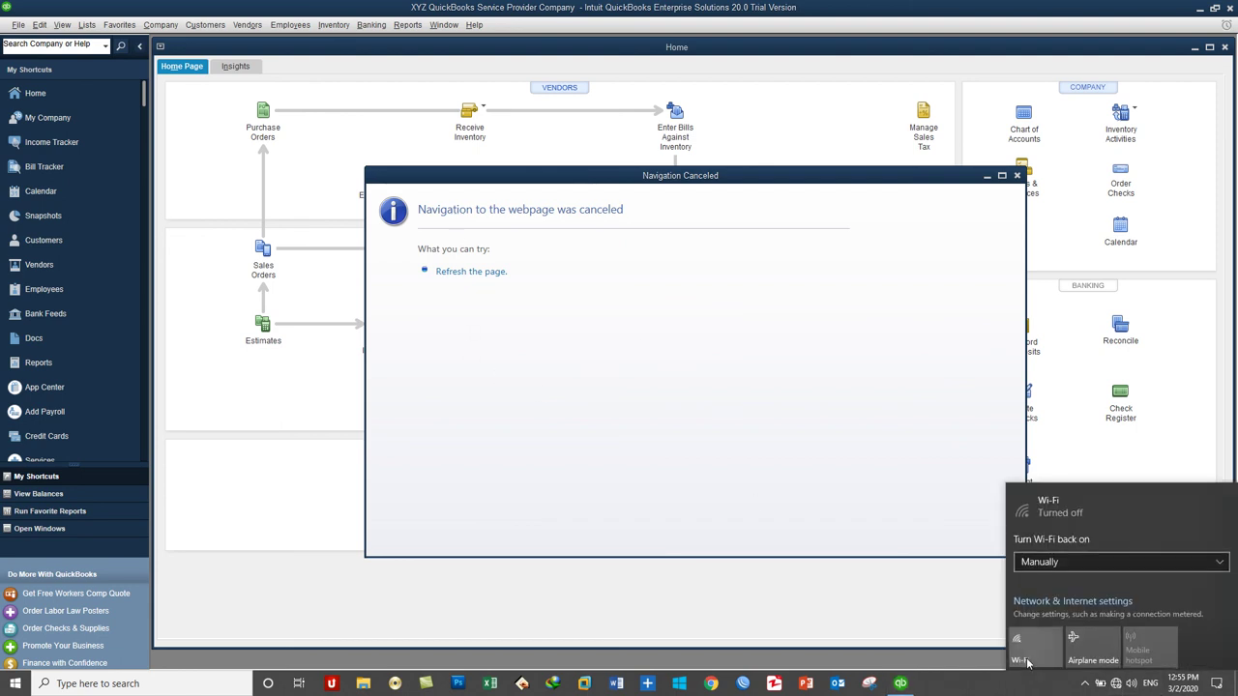
left_click(461, 277)
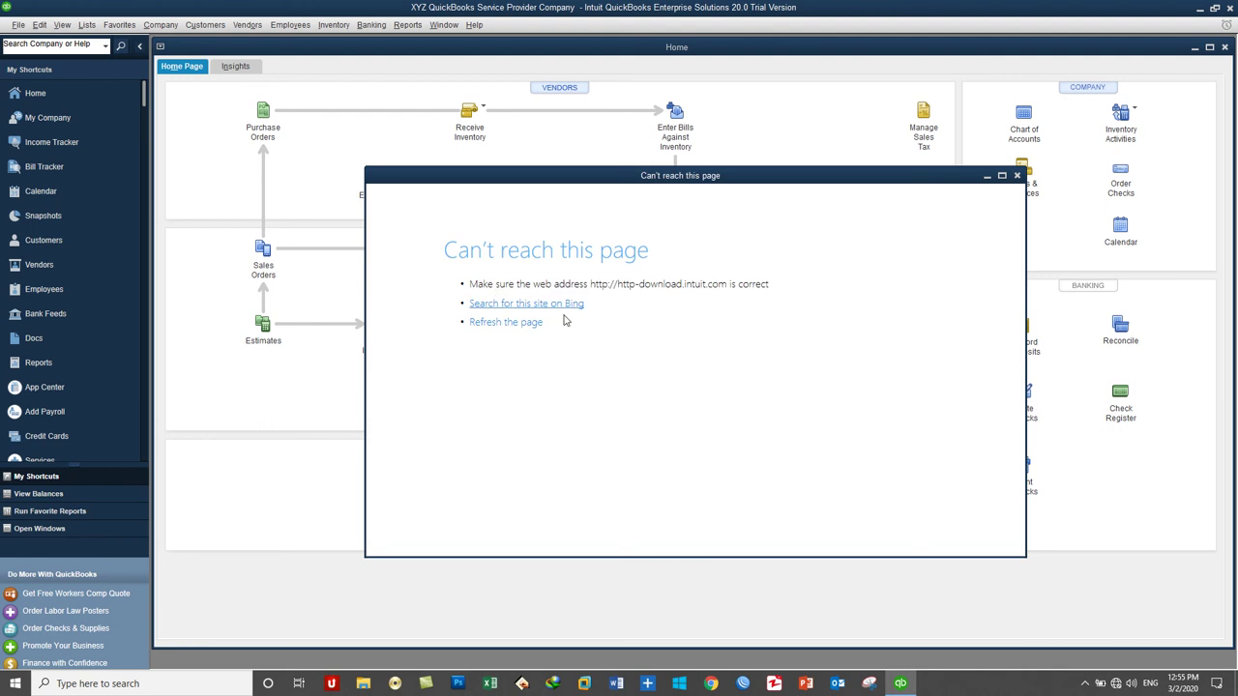